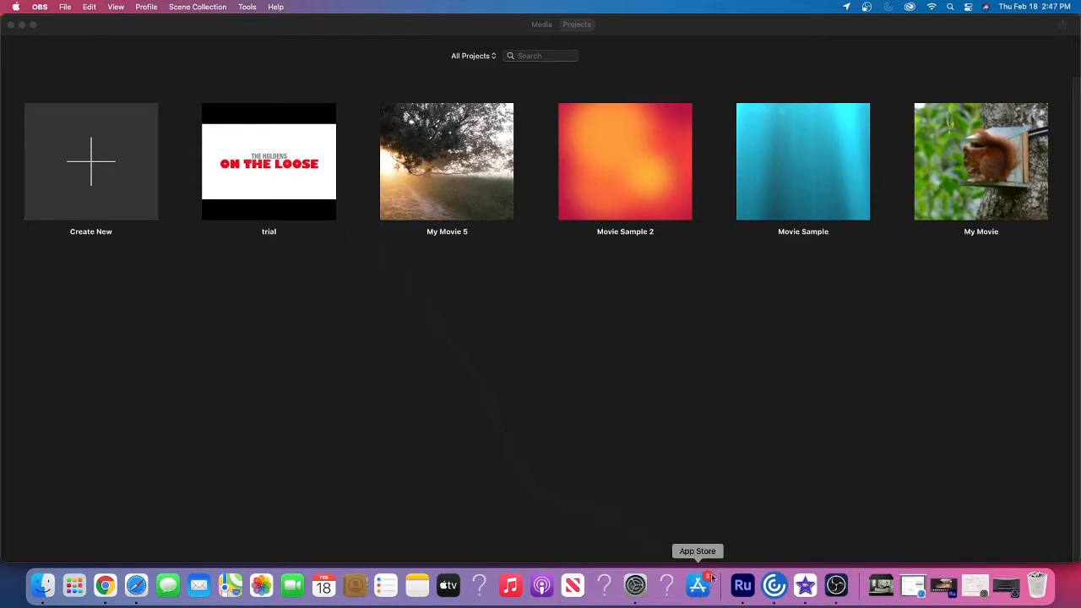
Step: Start a new trailer project to bring up the trailer templates
click(95, 169)
click(95, 169)
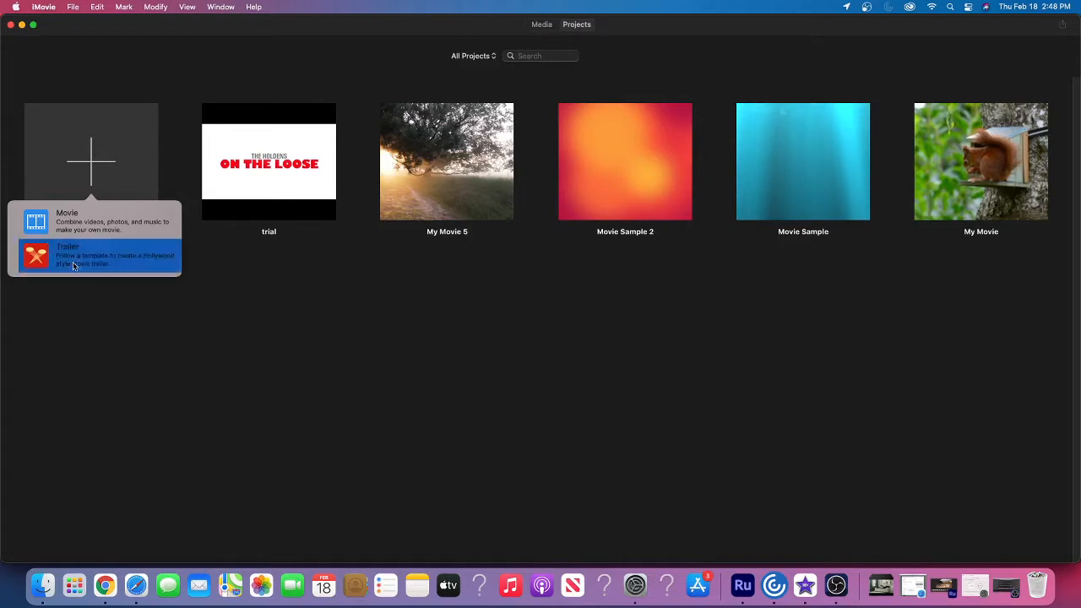
click(74, 263)
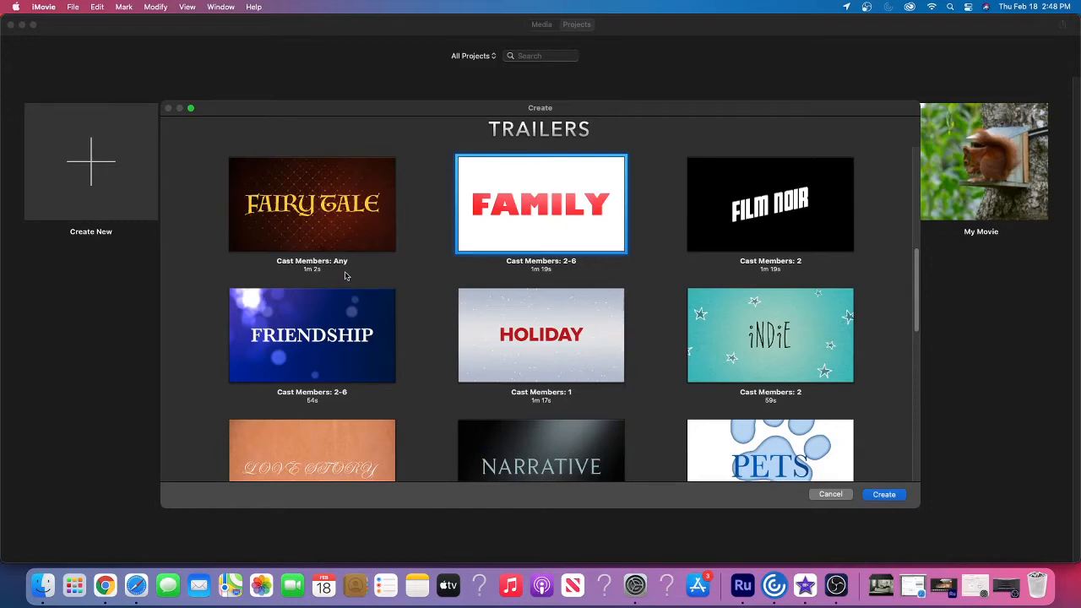
Step: Look through the trailer templates and create the project from the Family template
mouse_move(299, 214)
mouse_move(540, 204)
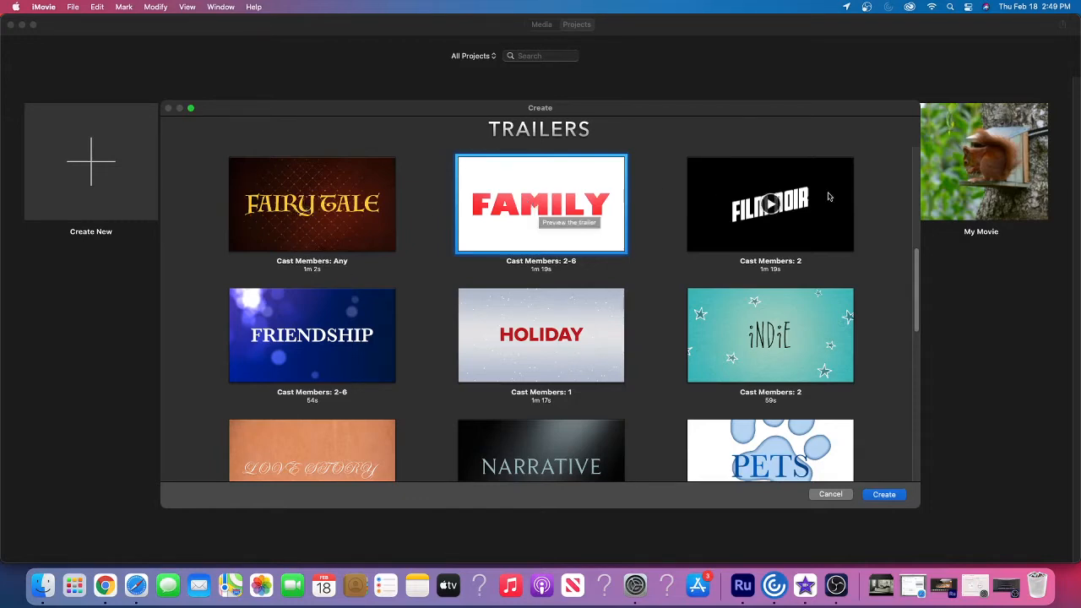
mouse_move(770, 205)
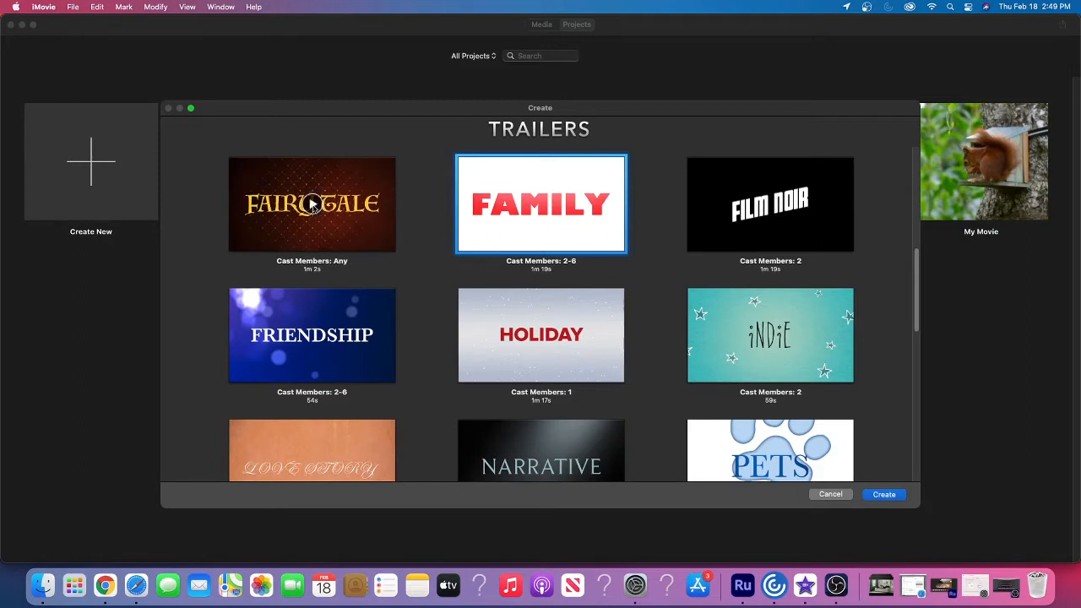
scroll(398, 386, down, 2)
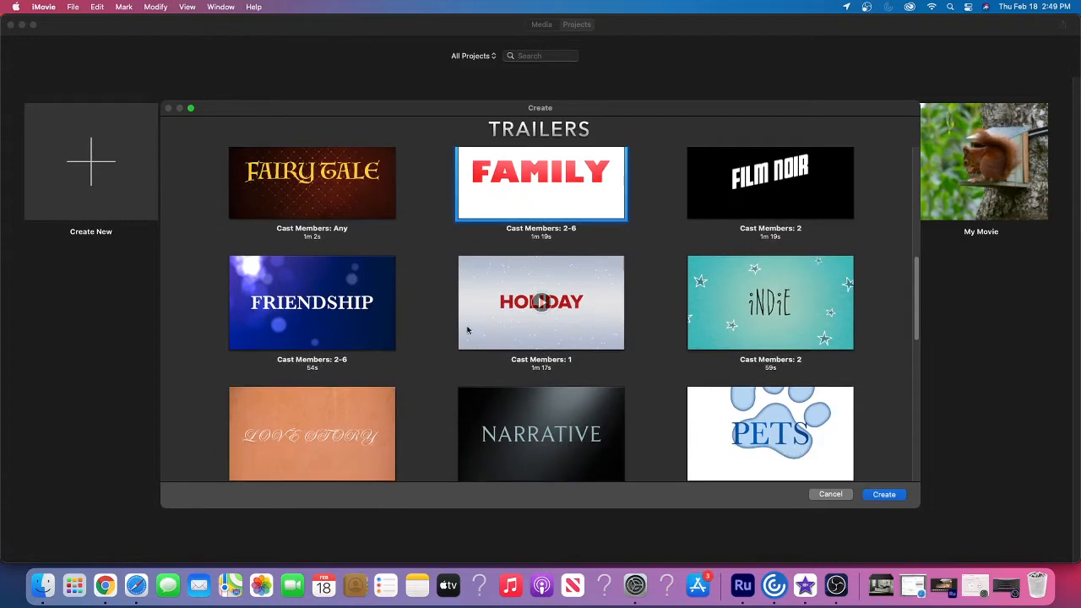
scroll(467, 329, down, 2)
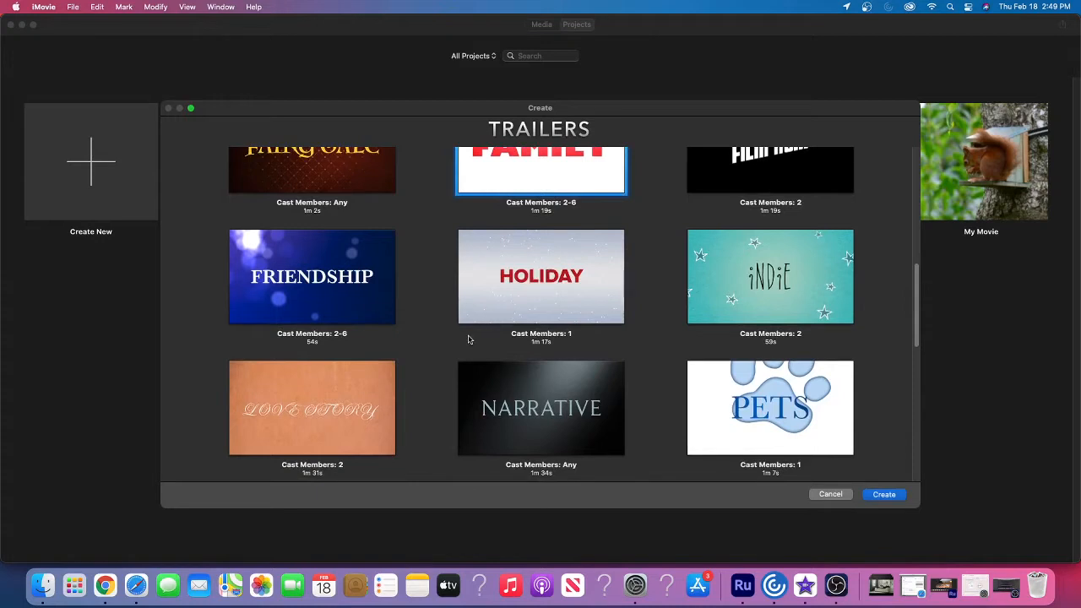
scroll(469, 340, down, 1)
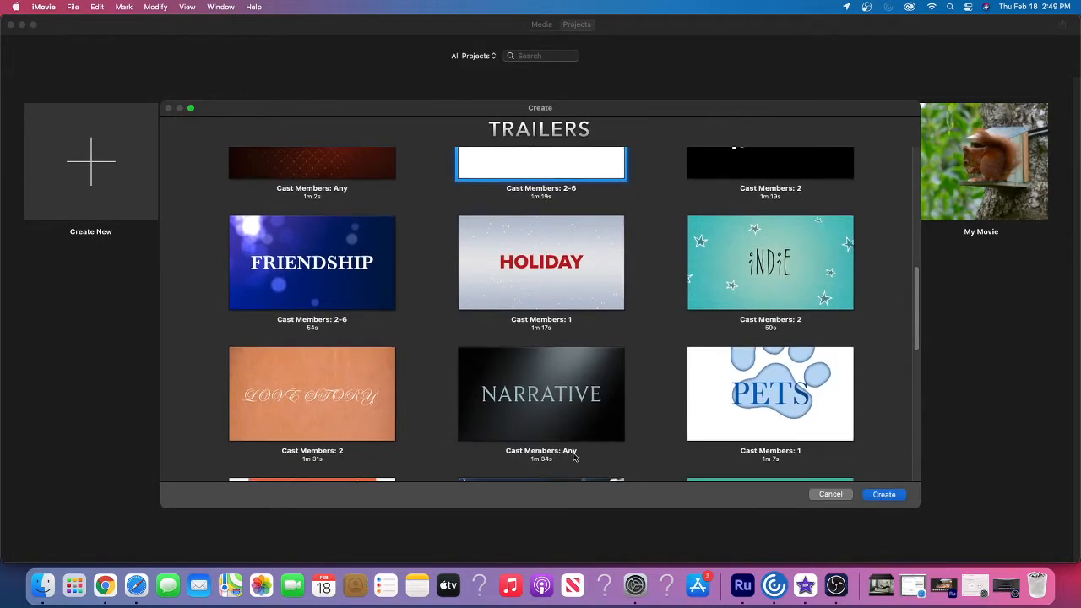
scroll(573, 456, up, 10)
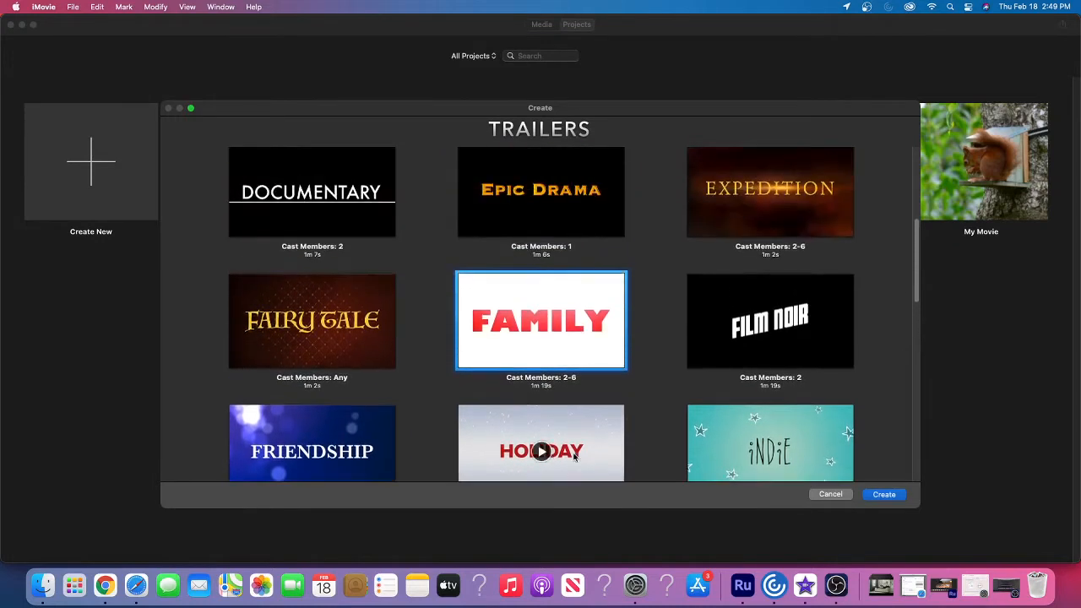
scroll(573, 457, up, 2)
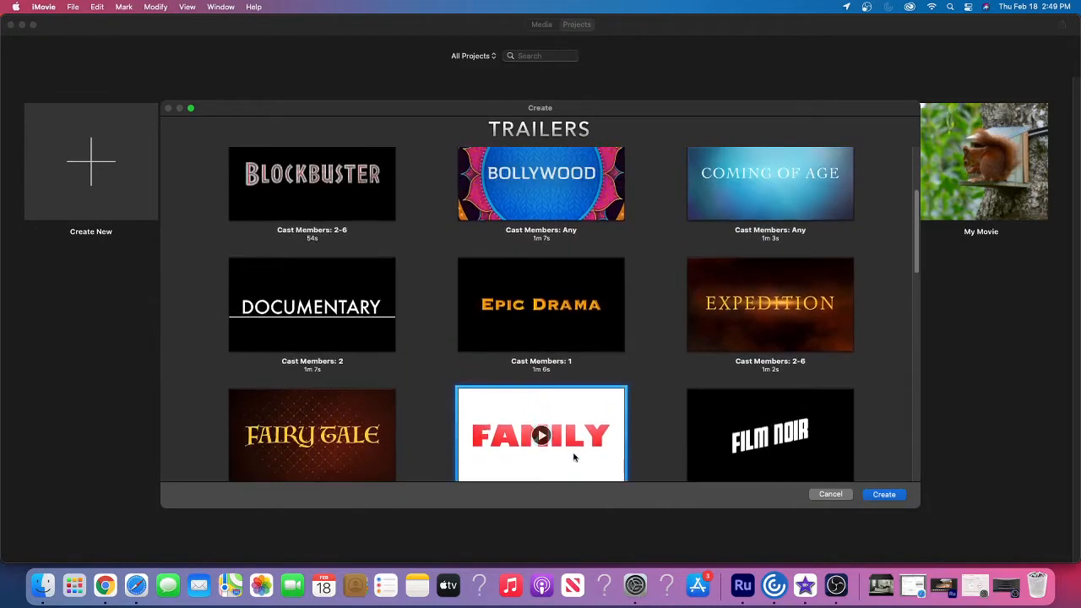
scroll(525, 359, down, 4)
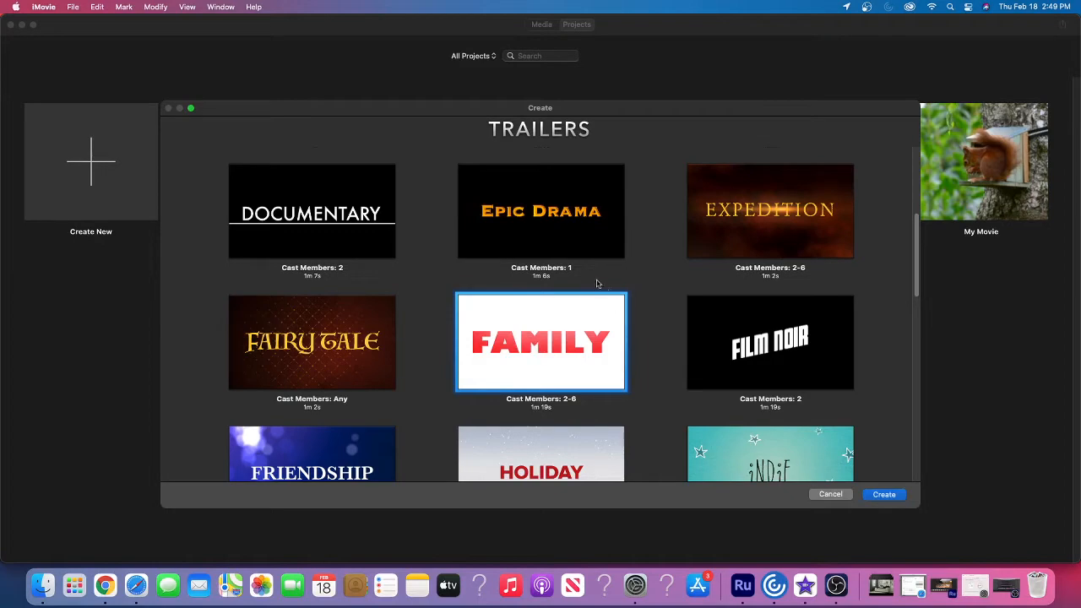
click(886, 495)
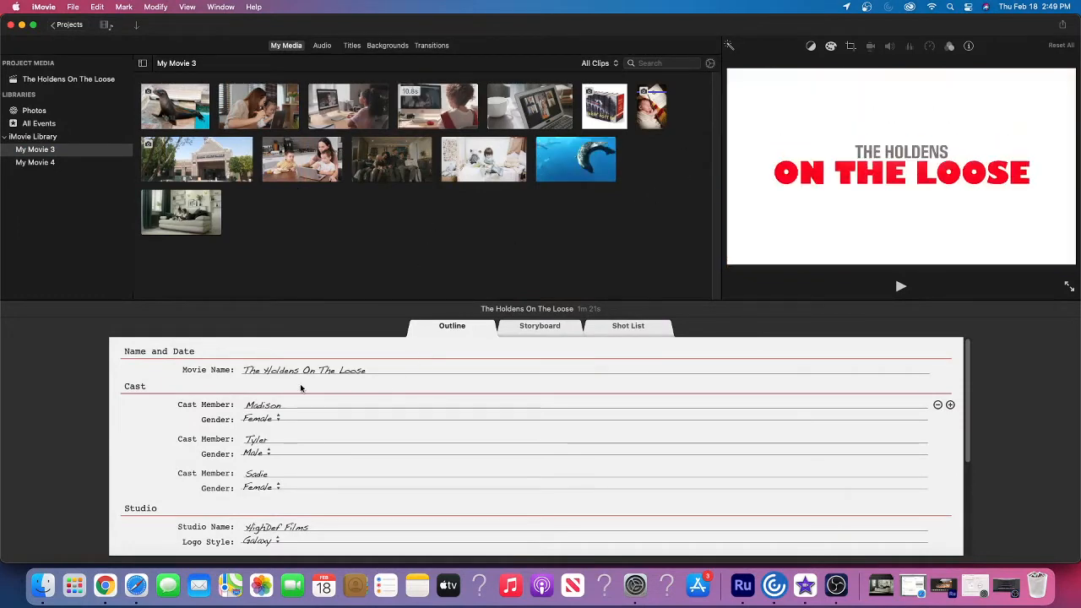
Step: Replace the first part of the movie name in the outline with "Summer"
scroll(300, 383, down, 2)
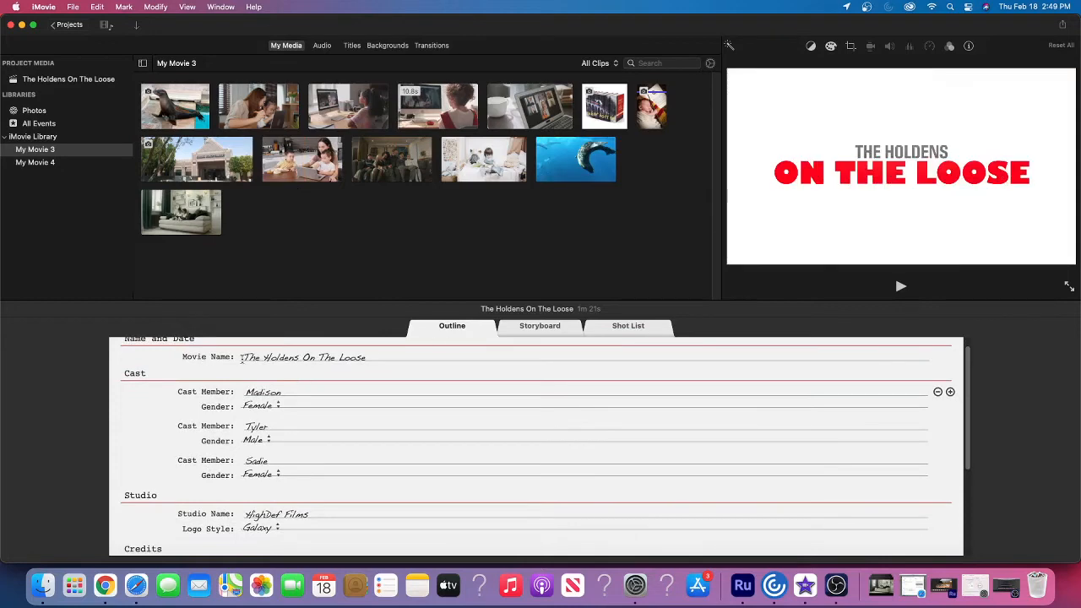
click(270, 360)
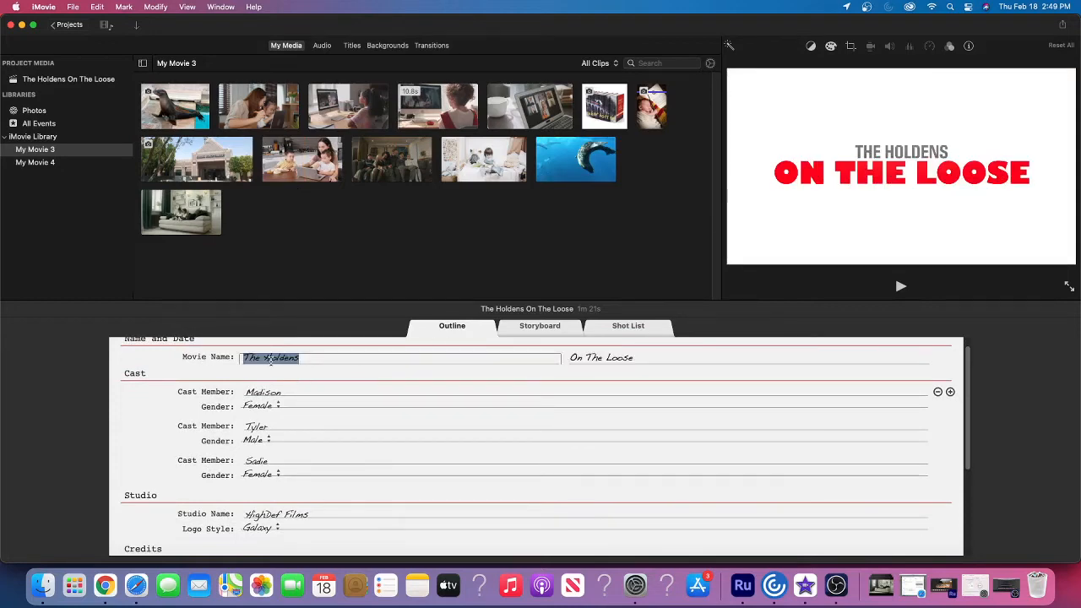
text(Virtual)
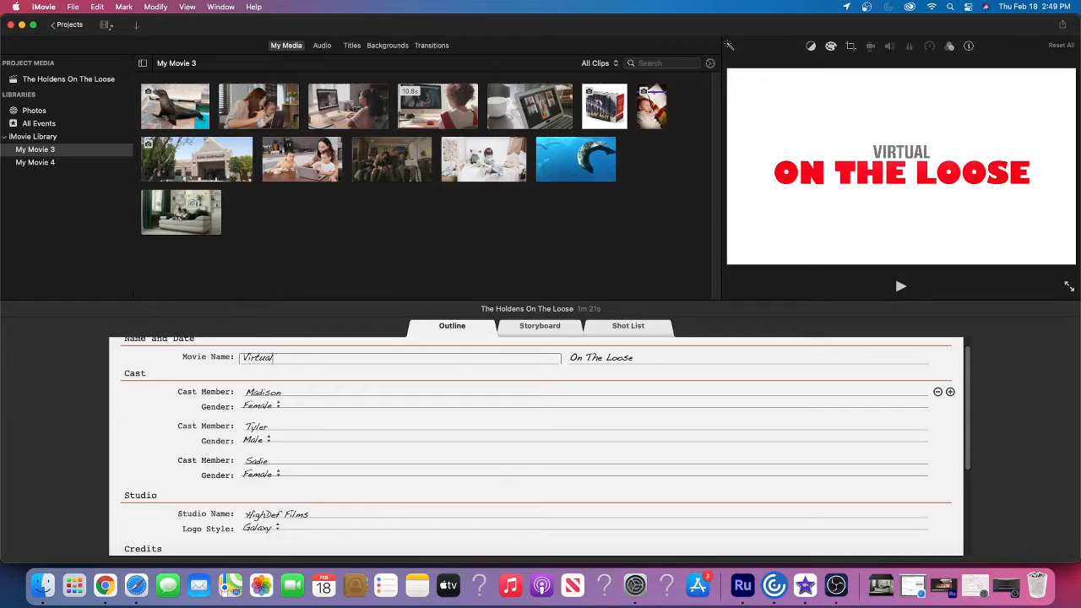
key(BackSpace)
key(BackSpace)
key(BackSpace)
key(BackSpace)
key(BackSpace)
key(BackSpace)
key(BackSpace)
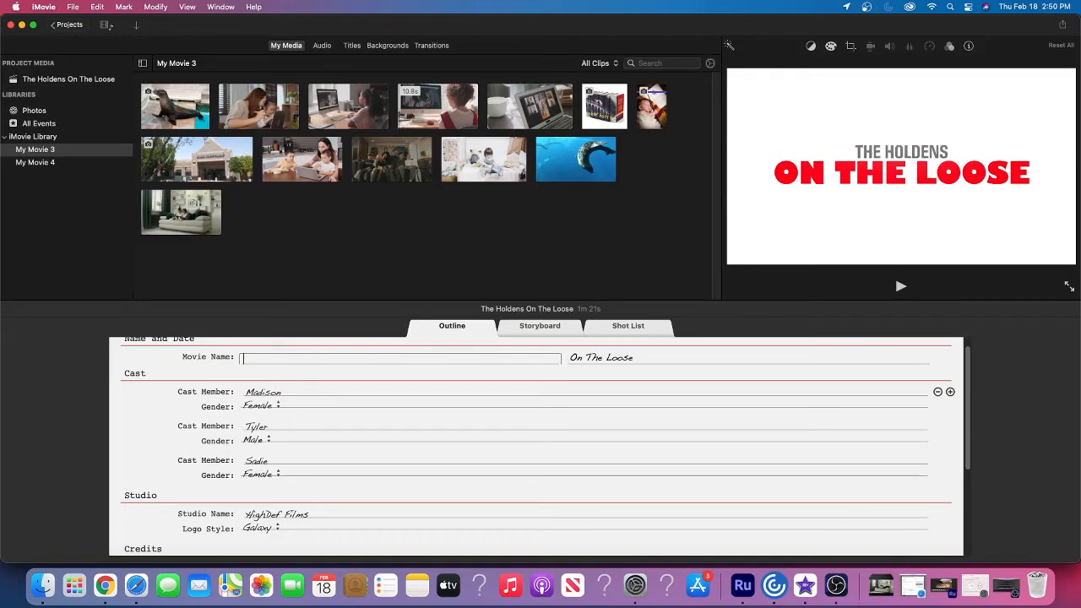
text(Summer)
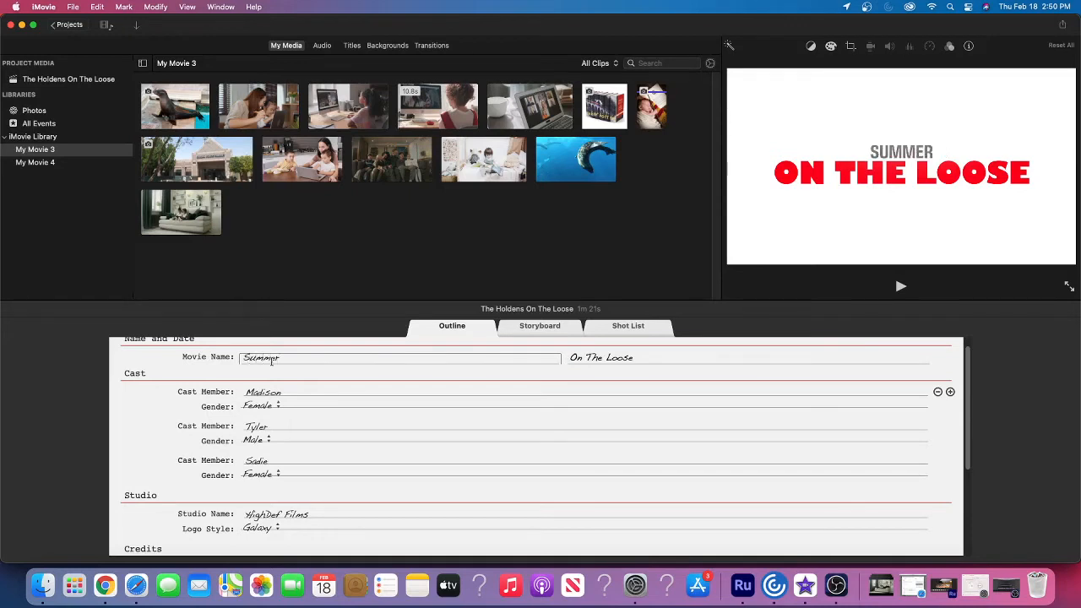
Step: Replace the second part of the movie name with "Virtual Events"
click(605, 359)
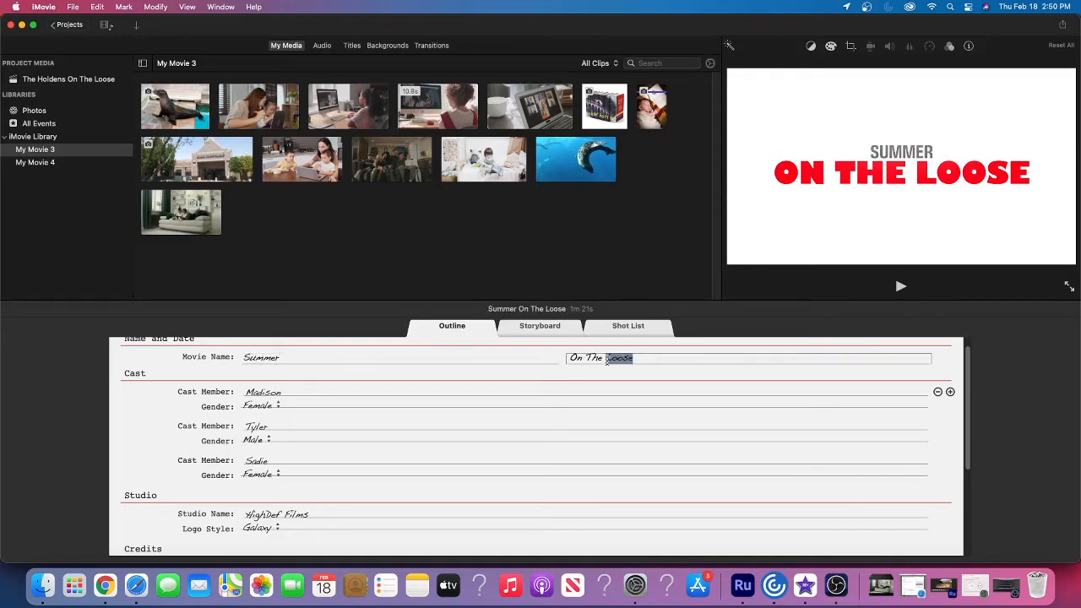
triple_click(605, 358)
text(Virtual Events)
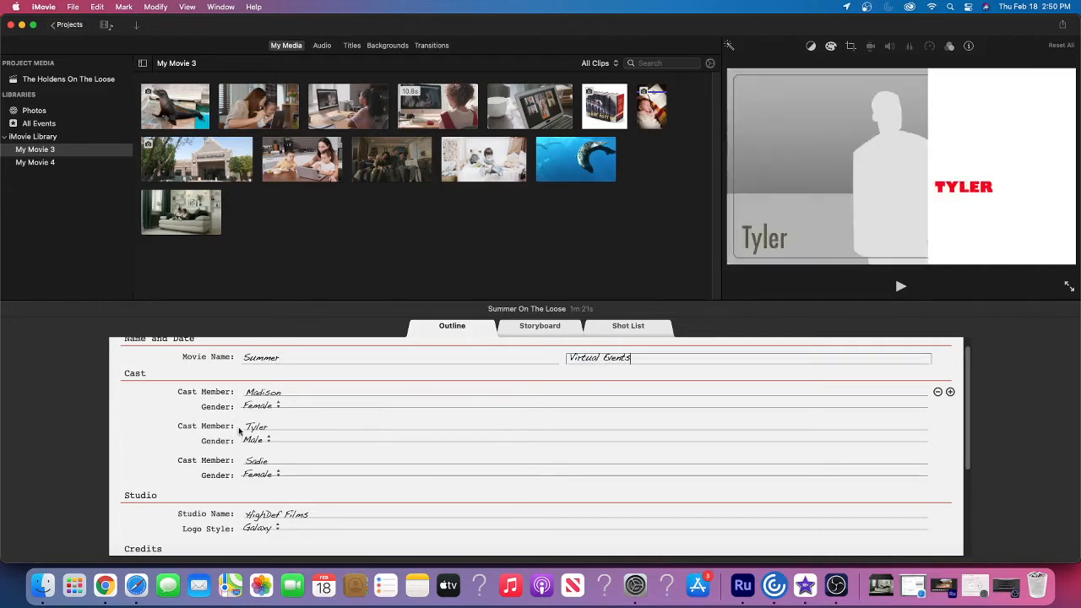
Step: Rename the first of the three cast members "Storytime" and remove that cast member from the outline
click(270, 391)
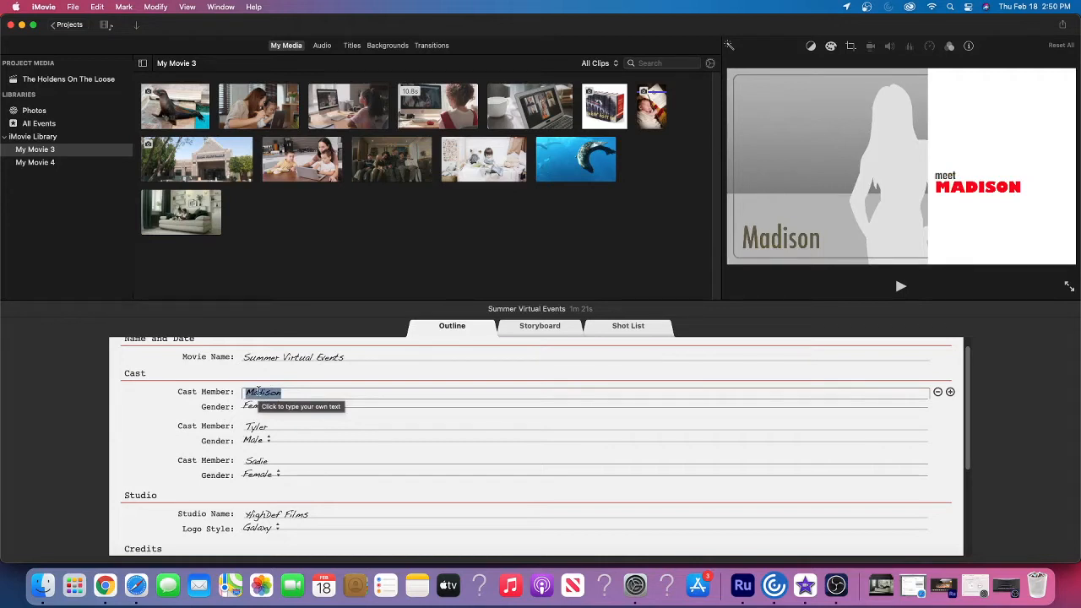
key(BackSpace)
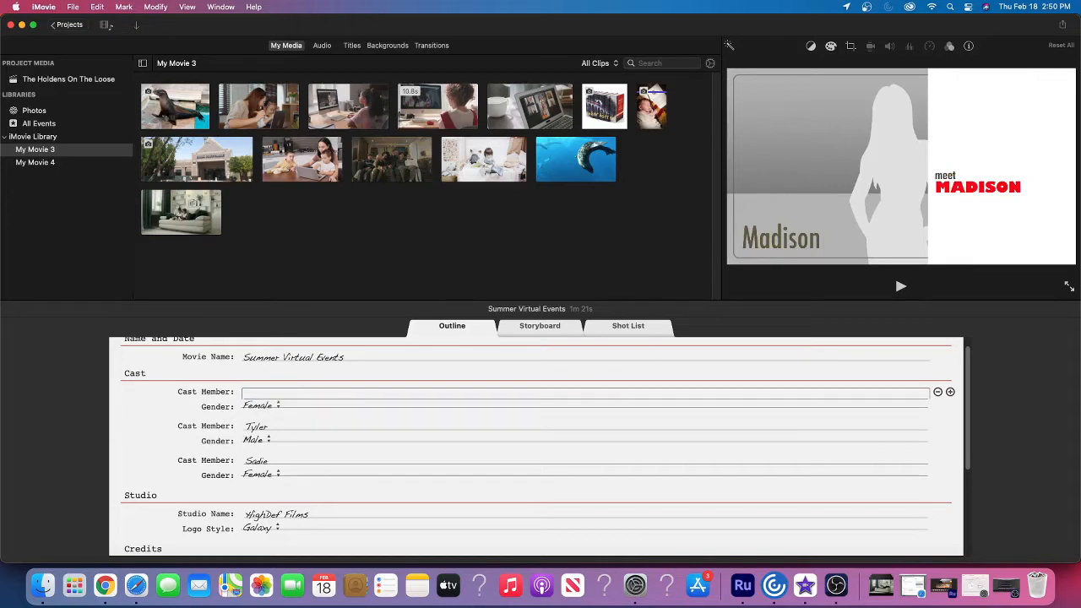
text(Storytime)
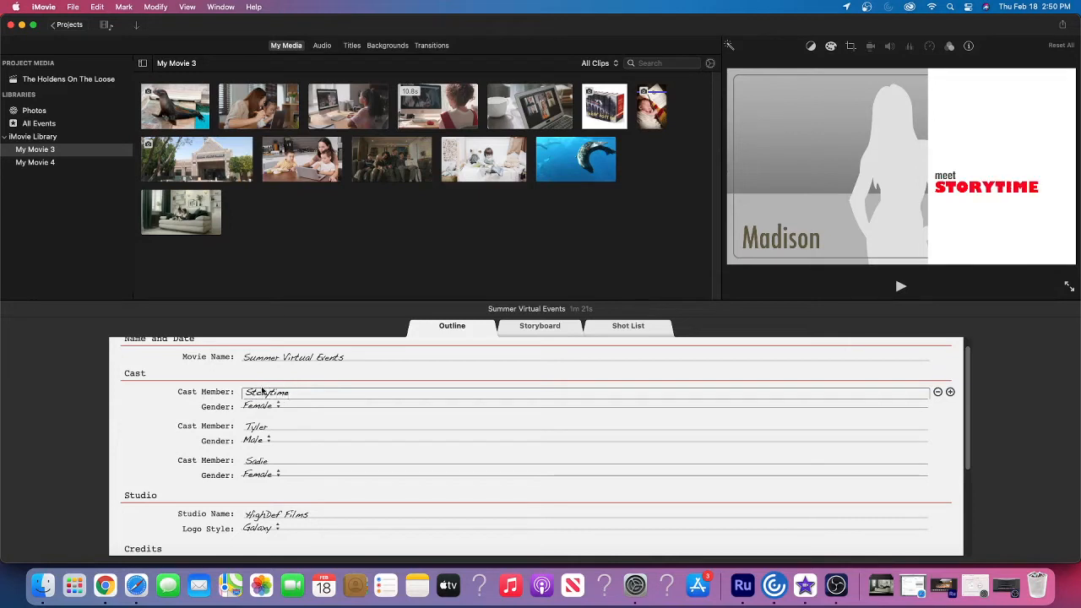
click(937, 391)
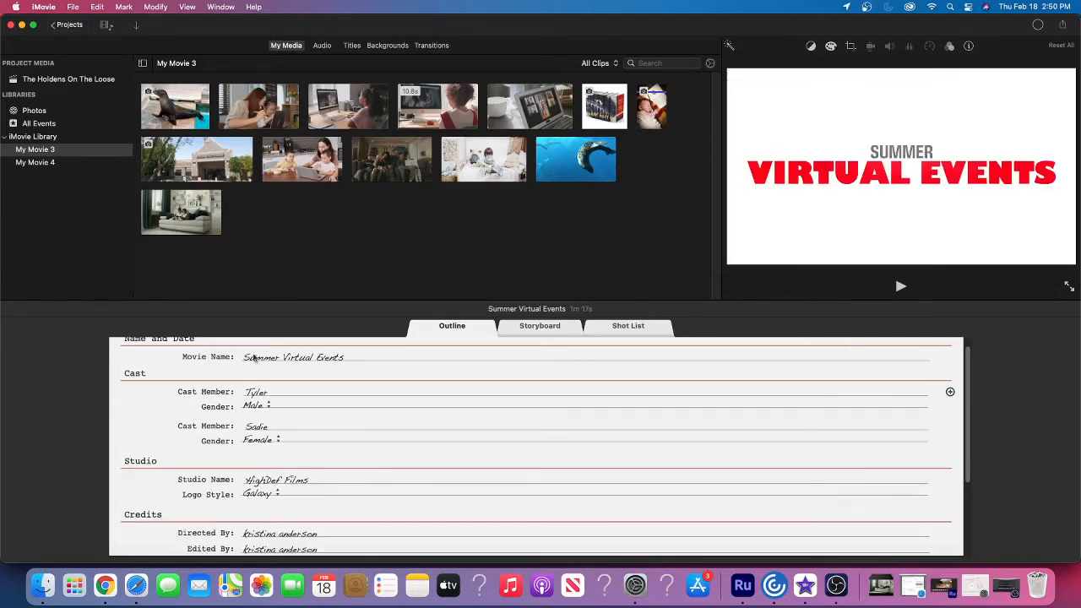
Step: Rename the two remaining cast members "Storytime" and "Book Club", in that order
click(258, 394)
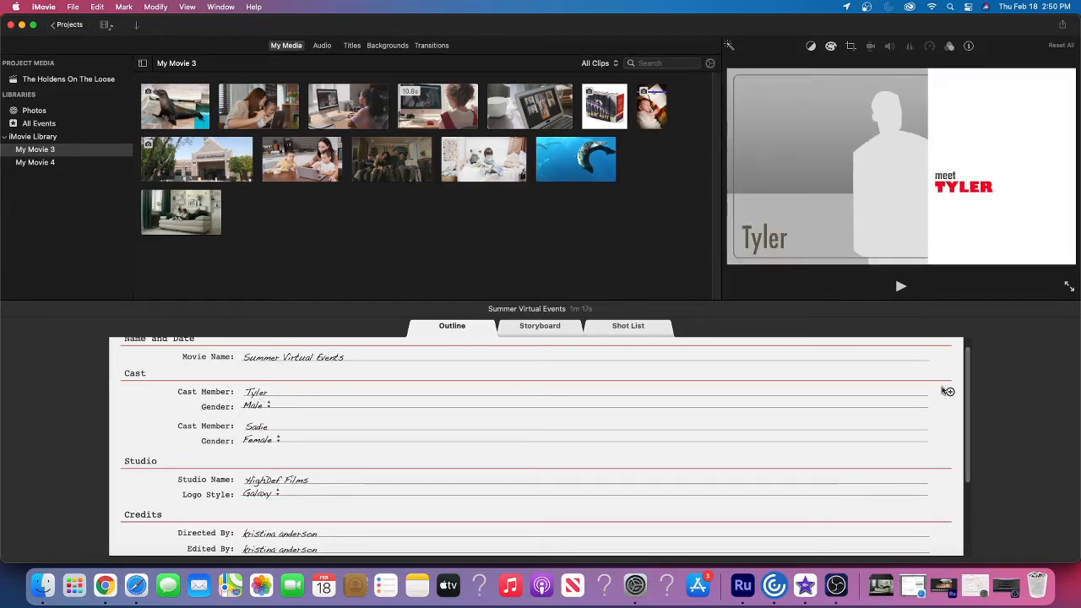
click(258, 393)
text(Storytime)
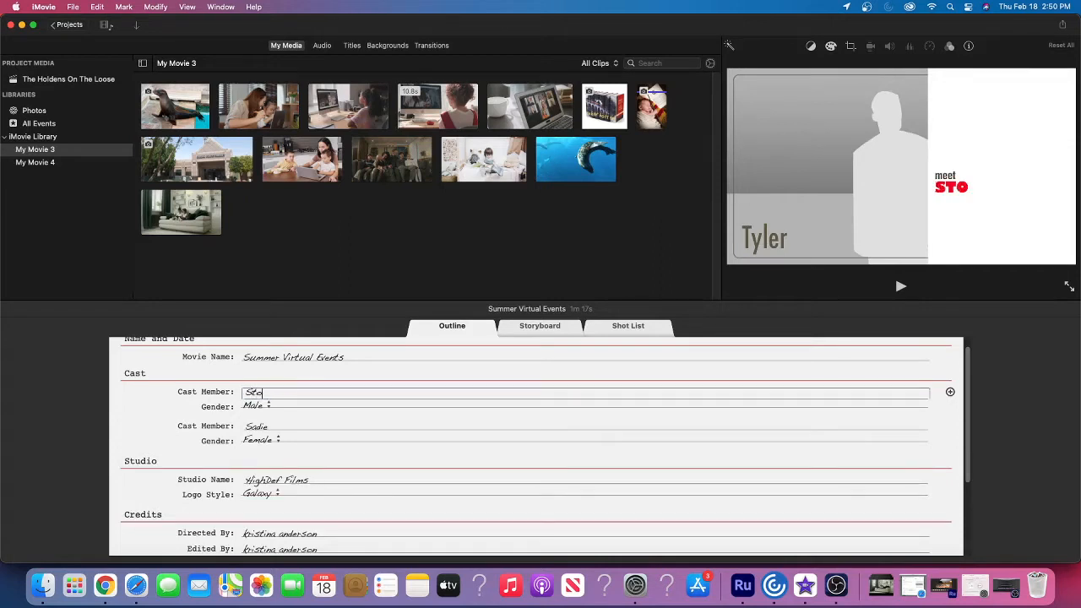
click(255, 428)
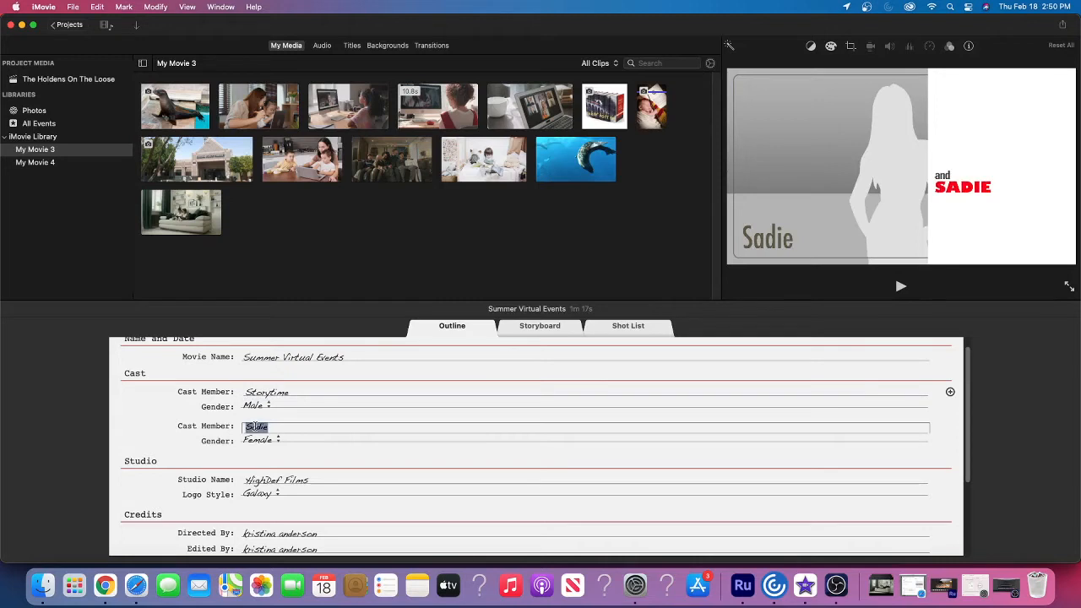
text(Book Club)
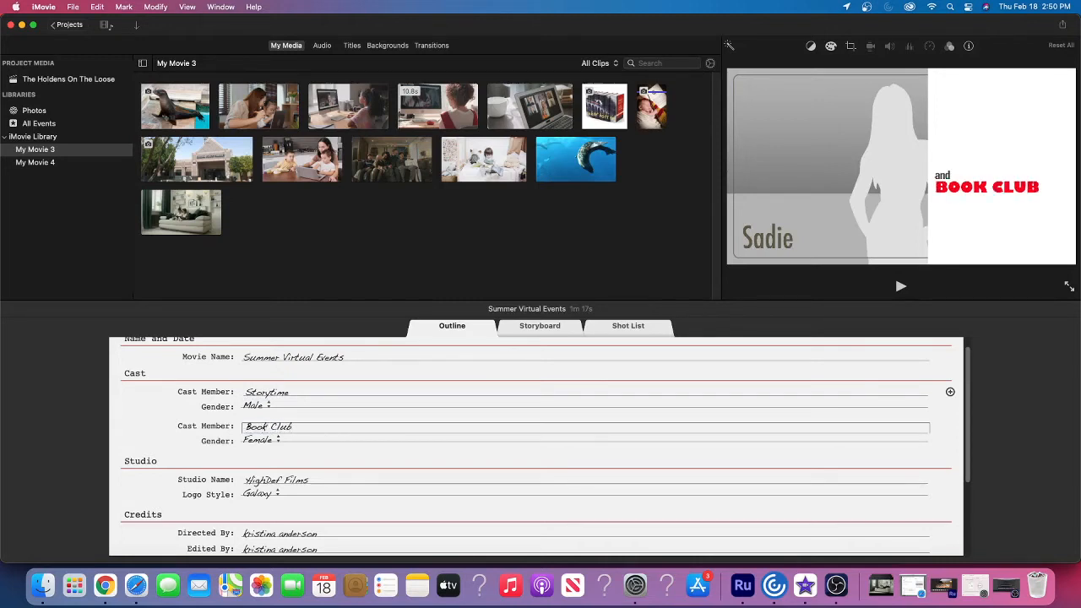
Step: Set the studio name to "The Corona Public Library"
click(268, 478)
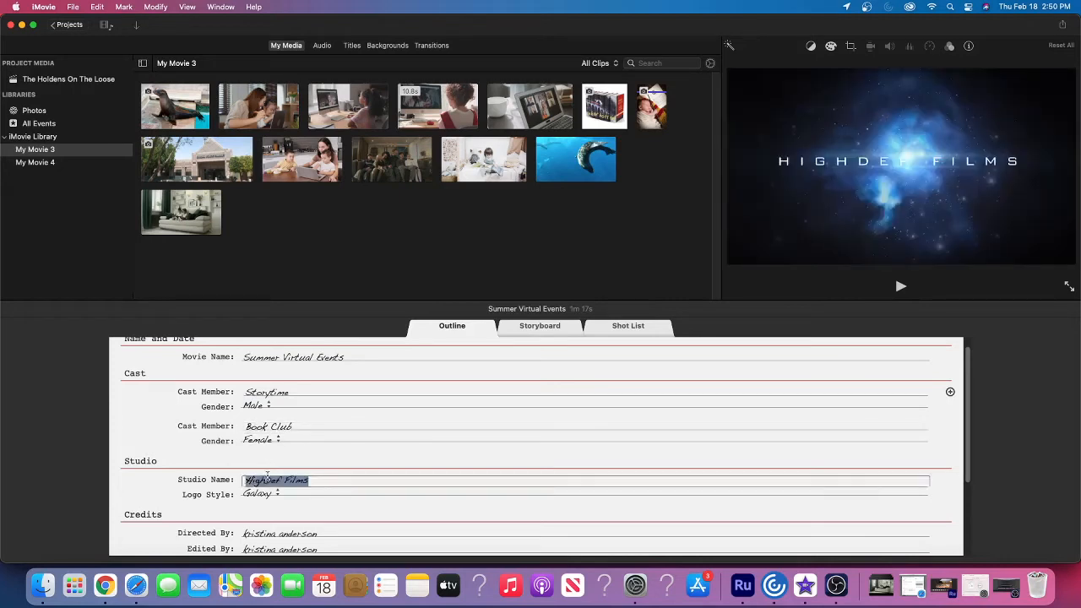
text(The Corona)
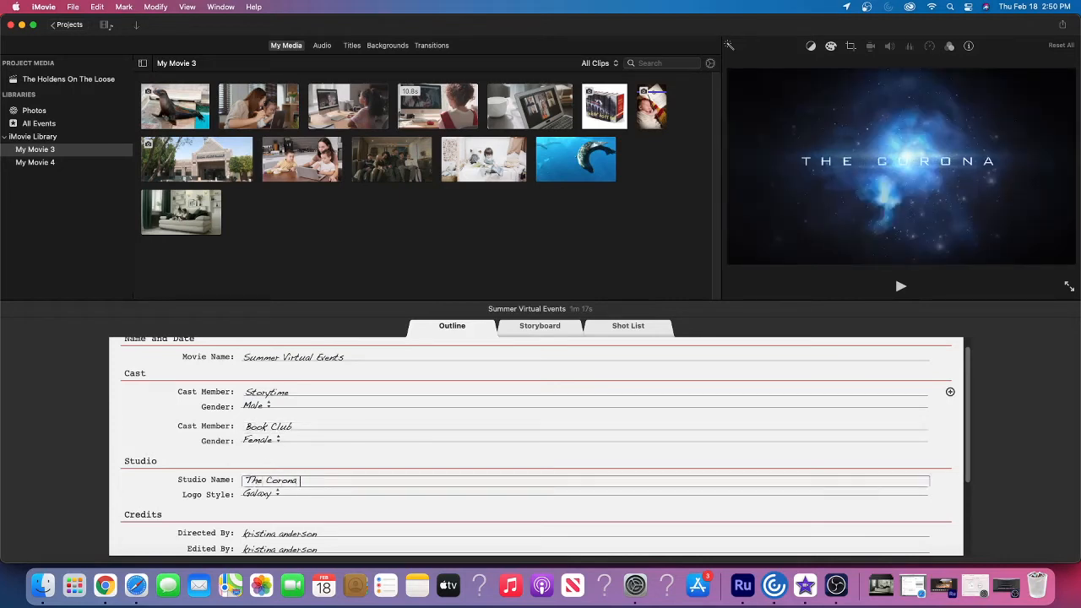
text( Public Library)
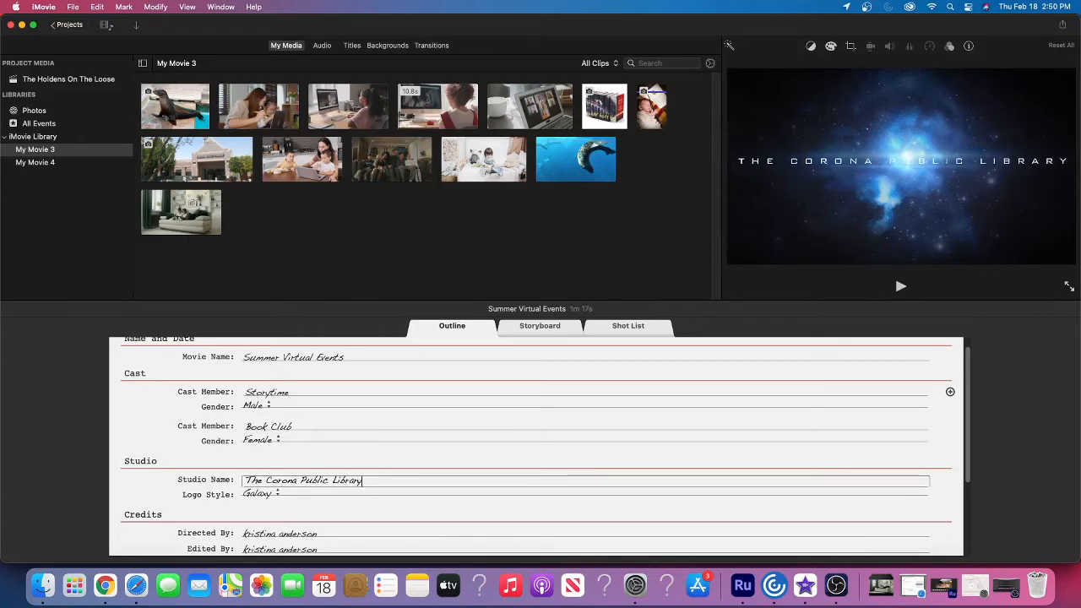
Step: Set the Directed By credit to "Maker Exchange"
scroll(536, 445, down, 6)
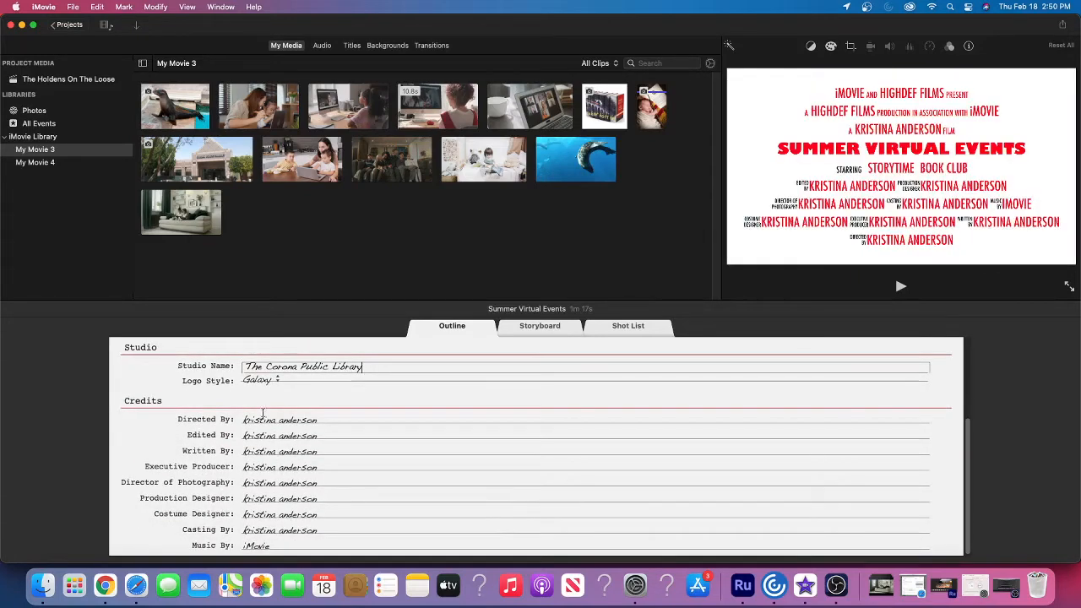
click(276, 419)
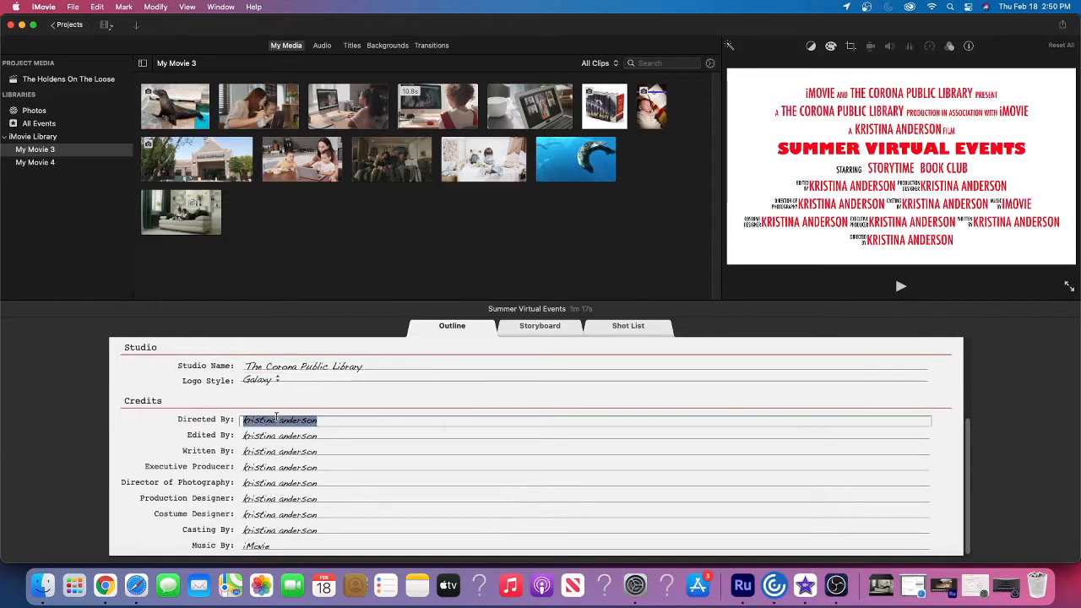
text(Maker Exc)
text(hange)
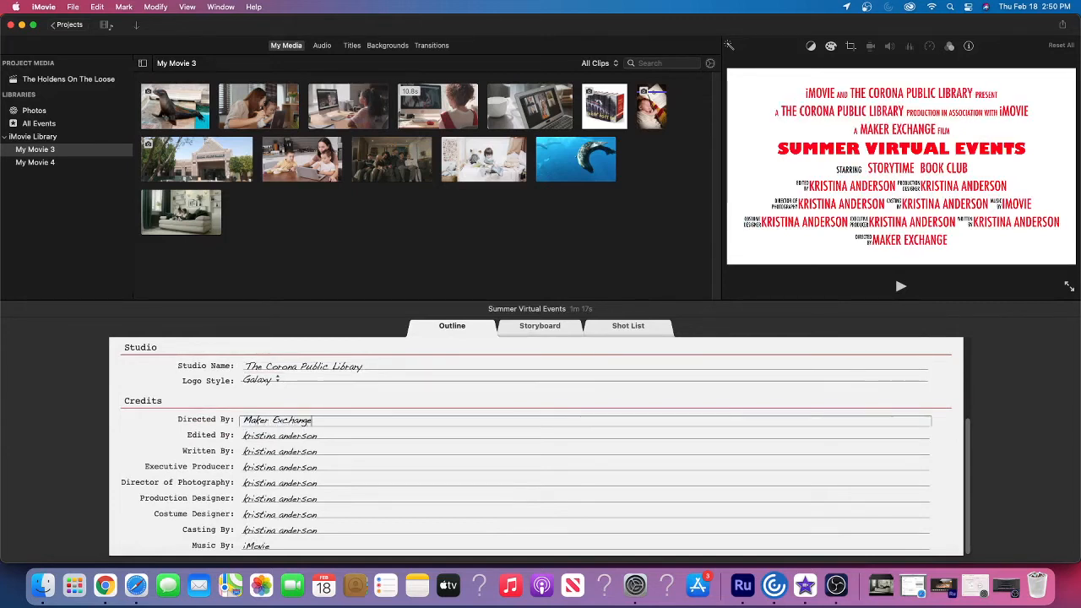
Step: Set the Written By credit to "Maker Exchange", leaving the Edited By credit as it is
key(Tab)
key(Tab)
text(Maker Echn)
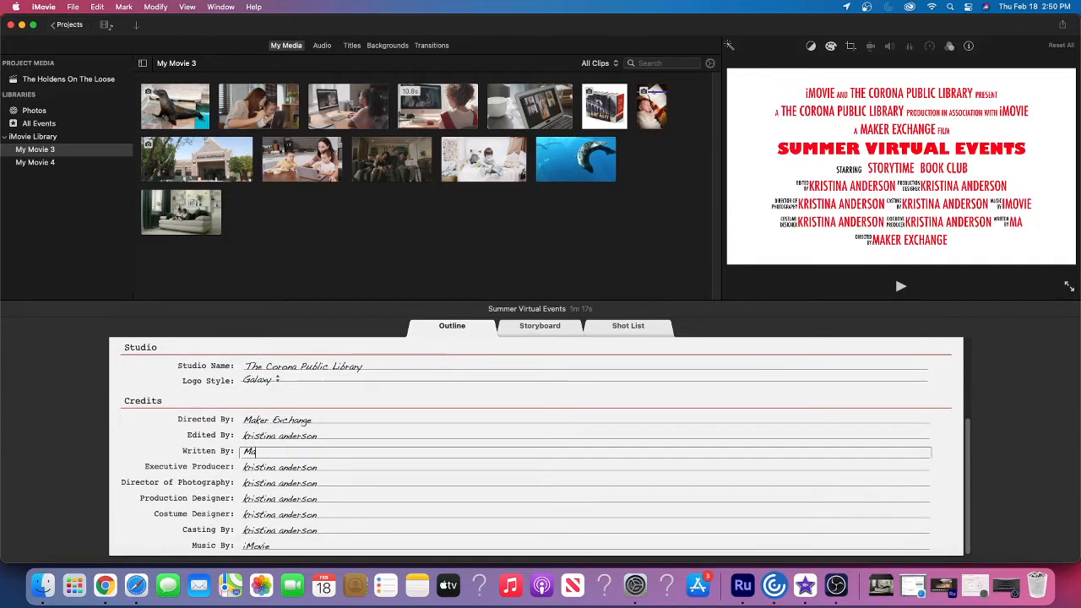
key(BackSpace)
key(BackSpace)
key(BackSpace)
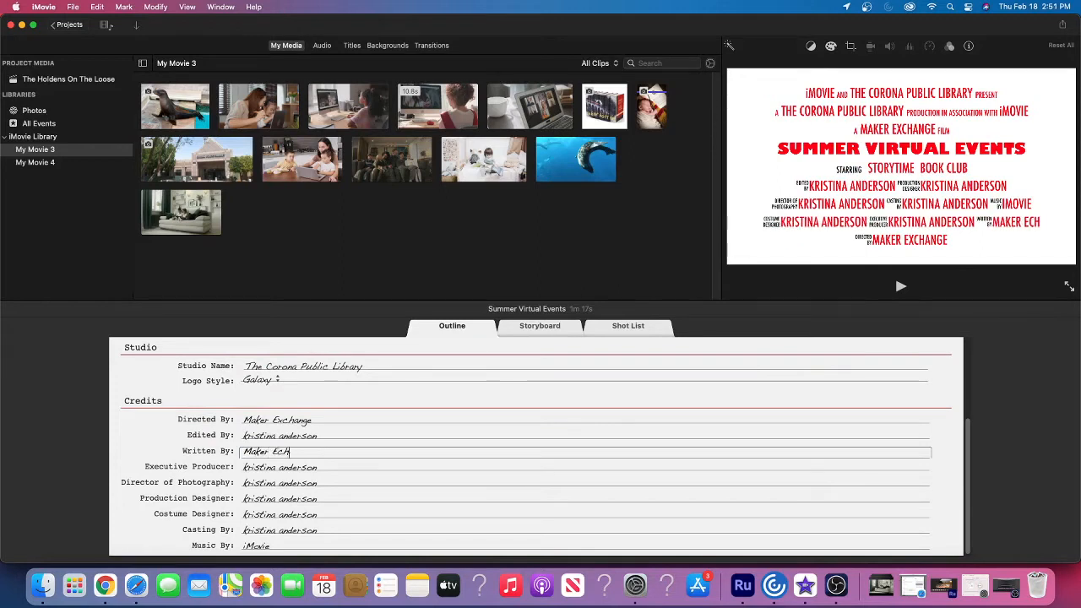
text(xchange)
key(Tab)
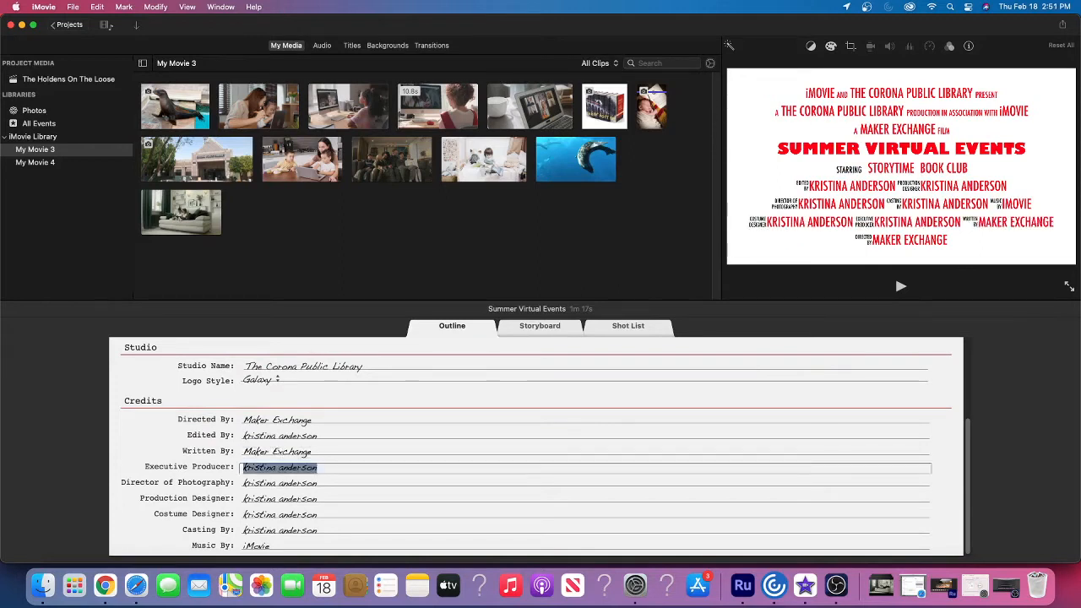
Step: Set the Director of Photography credit to "Maker Exchange", leaving the Executive Producer credit as it is
key(Tab)
text(MAker)
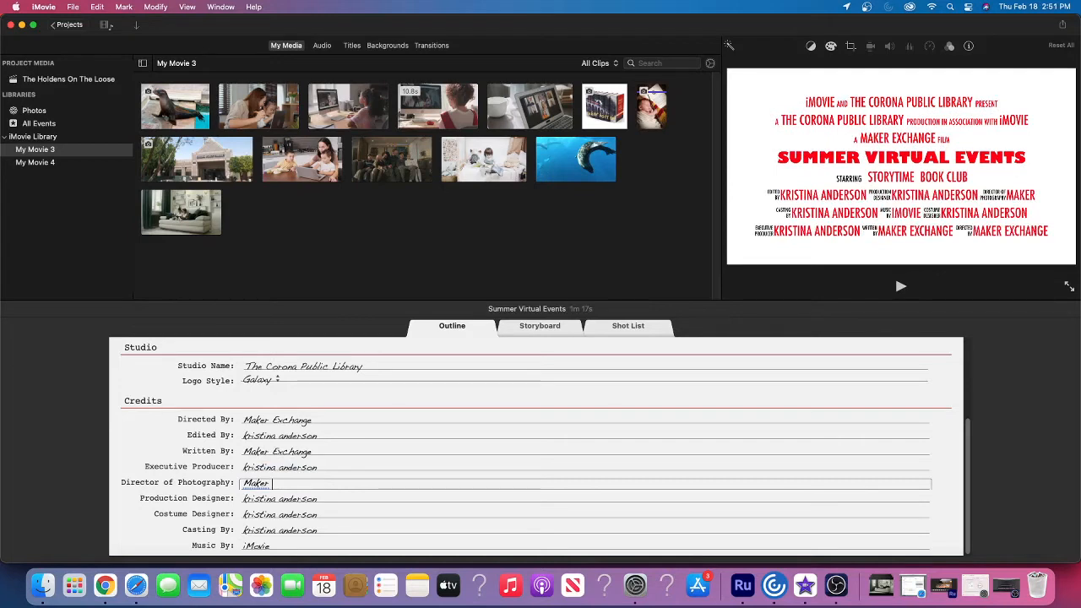
key(BackSpace)
key(BackSpace)
key(BackSpace)
key(BackSpace)
text(aker Exchange)
key(Tab)
Step: Skip the Production Designer credit and set the Costume Designer credit to "Pexels.com"
key(Tab)
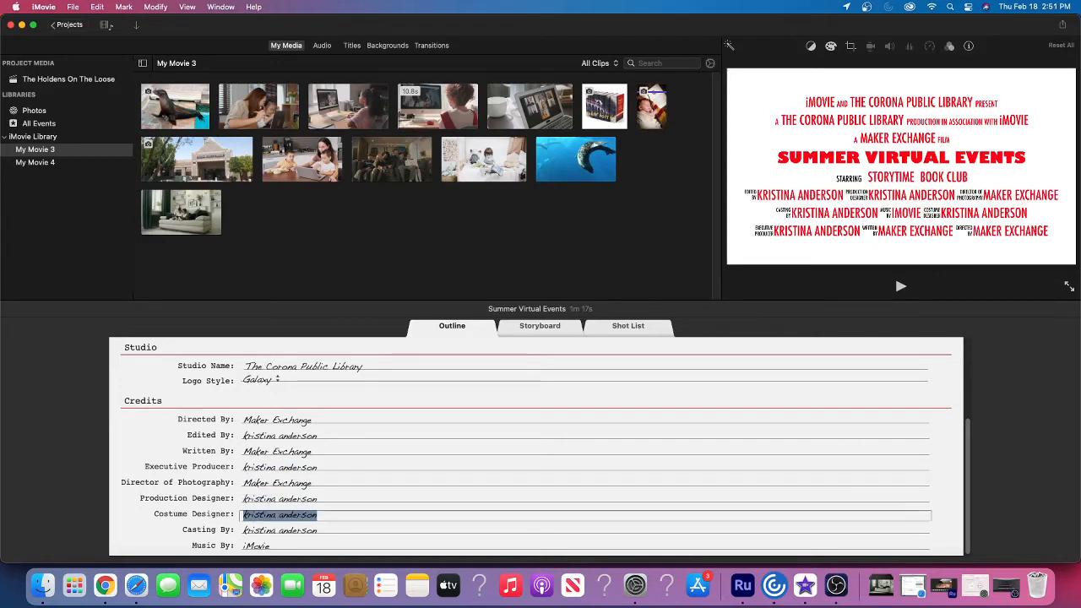
text(MA)
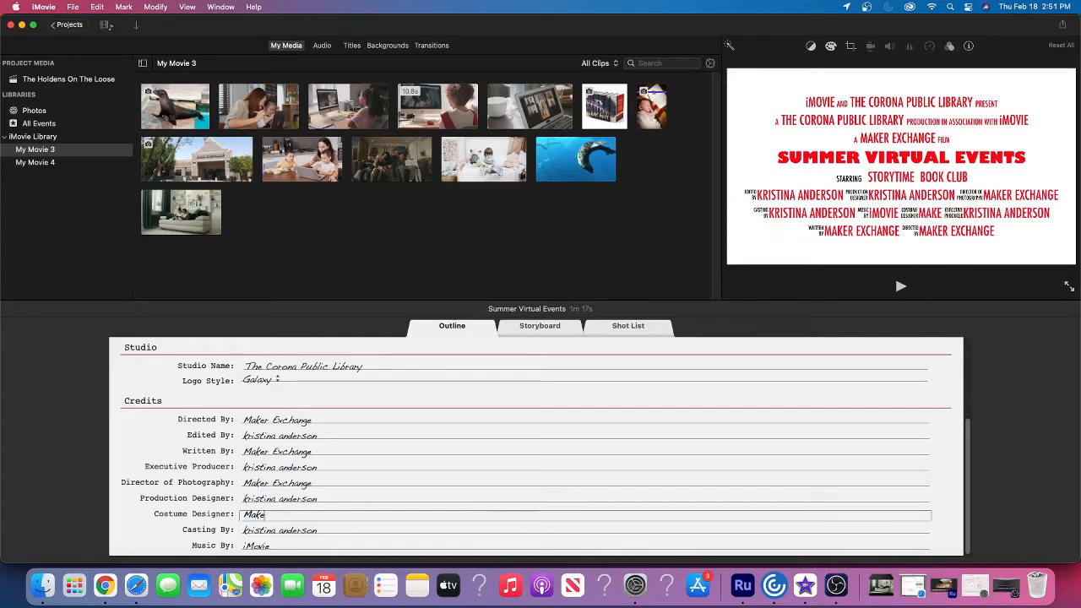
key(BackSpace)
key(BackSpace)
text(Pex)
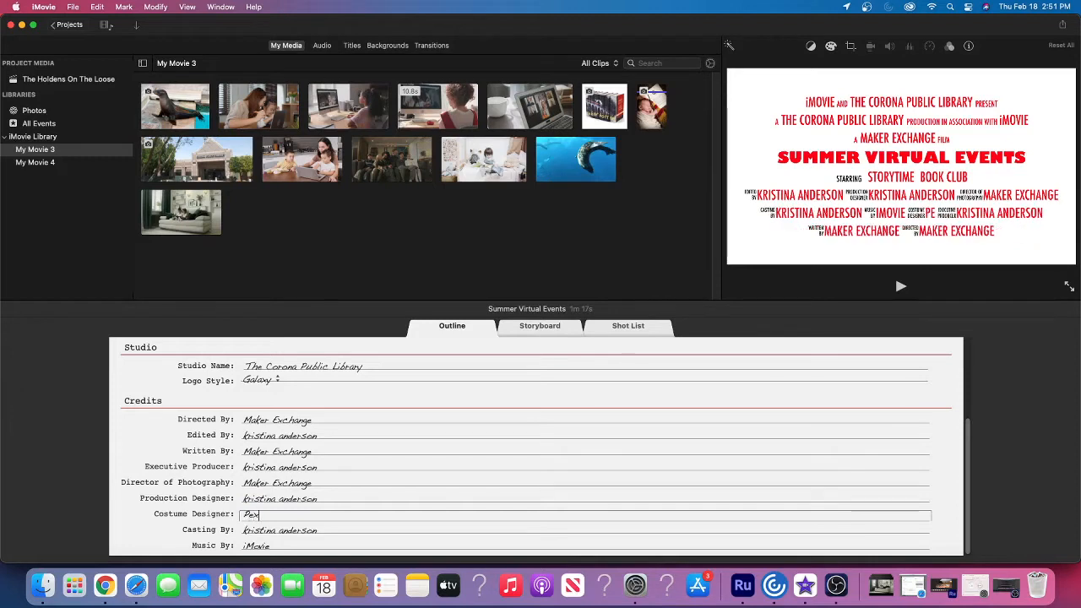
text(els.com)
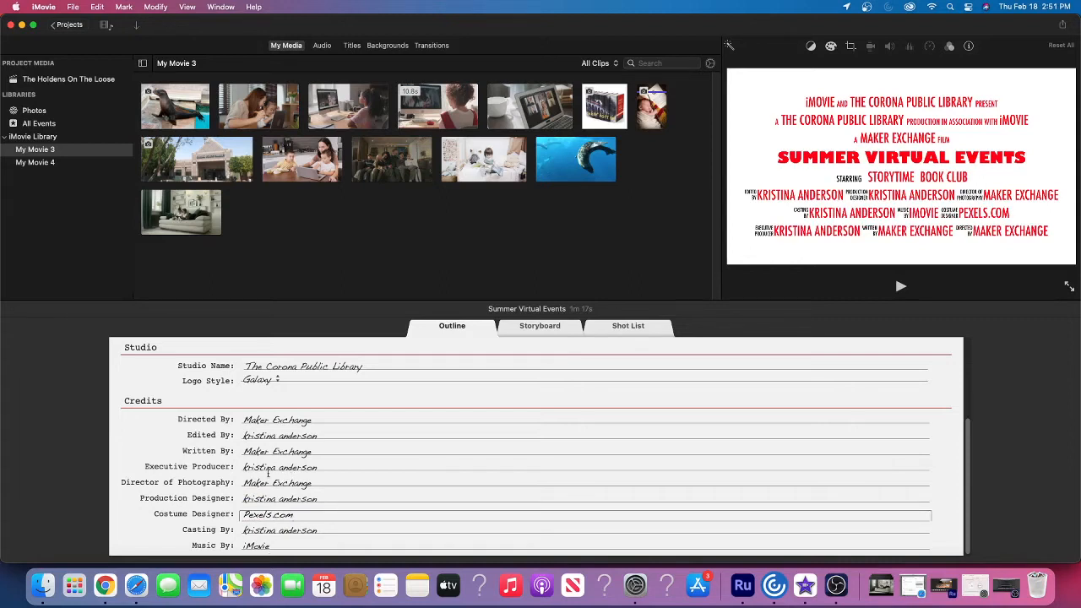
click(275, 498)
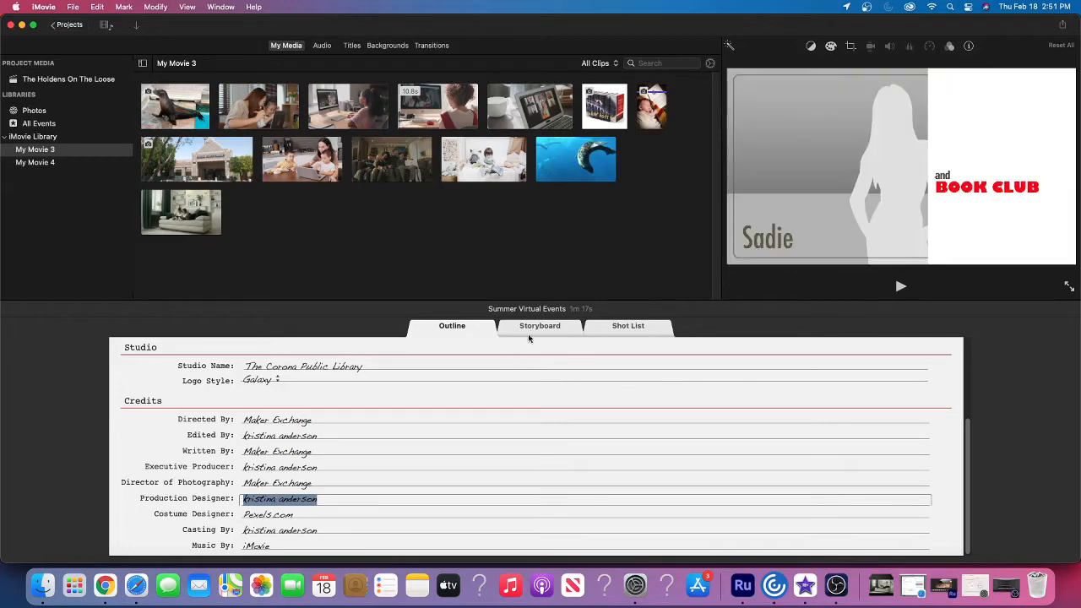
Step: Open the trailer's storyboard and replace "meet" with "Sea Lion" in the title before "Storytime"
scroll(344, 479, up, 6)
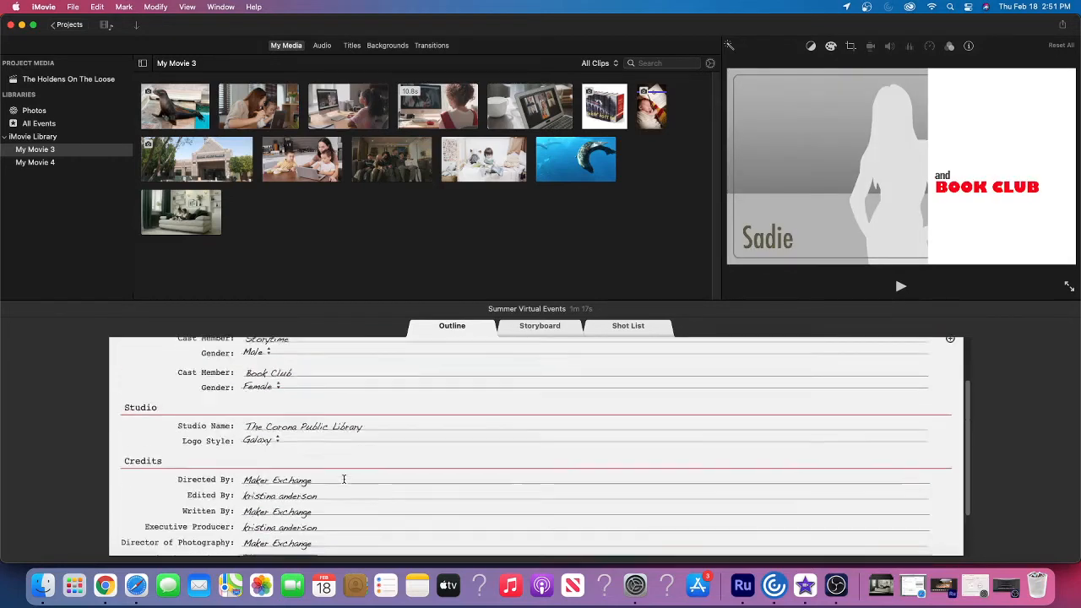
click(549, 330)
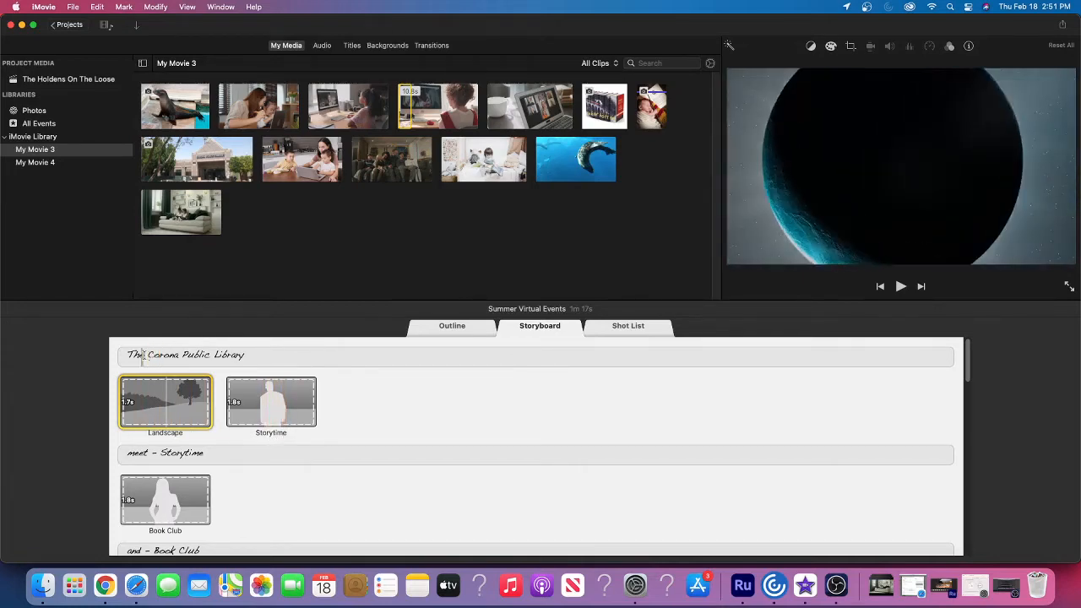
click(124, 455)
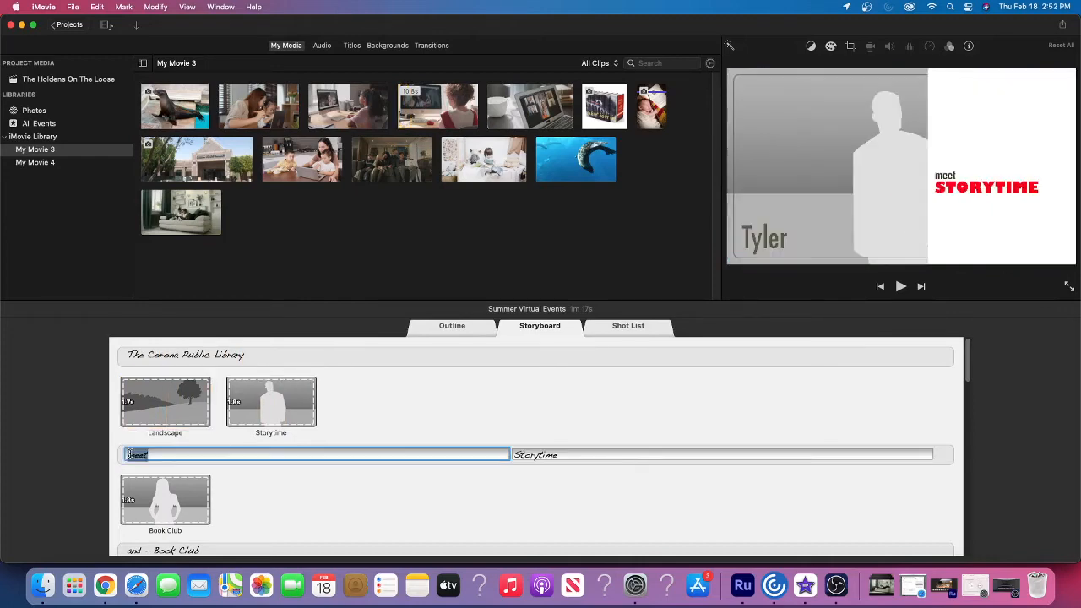
text(Sea Lion)
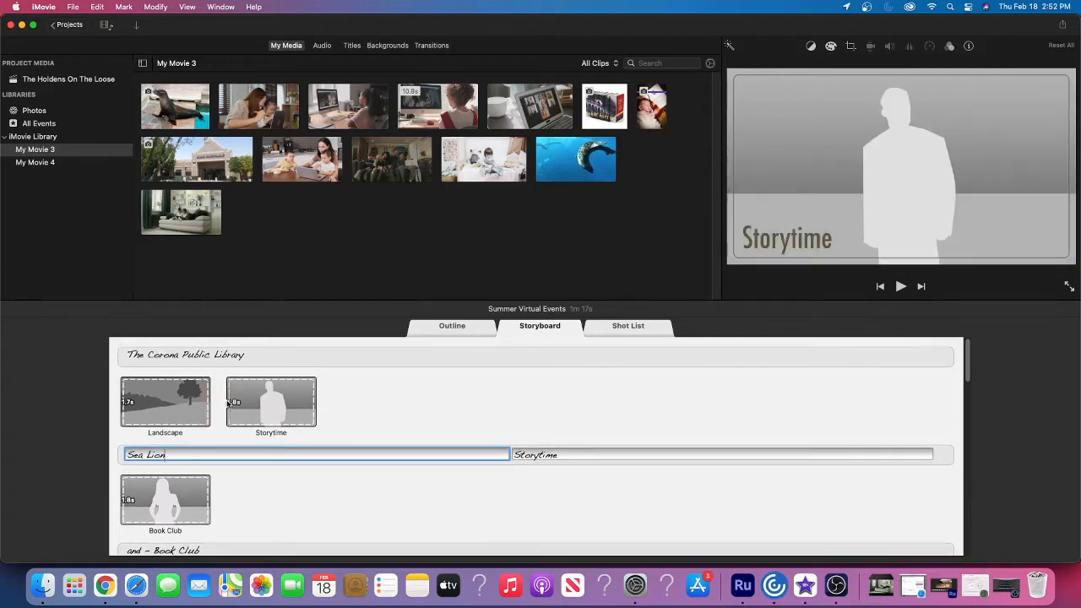
Step: Fill the Landscape placeholder with the Corona Public Library building photo and preview the trailer from the studio title
drag(181, 166, 155, 403)
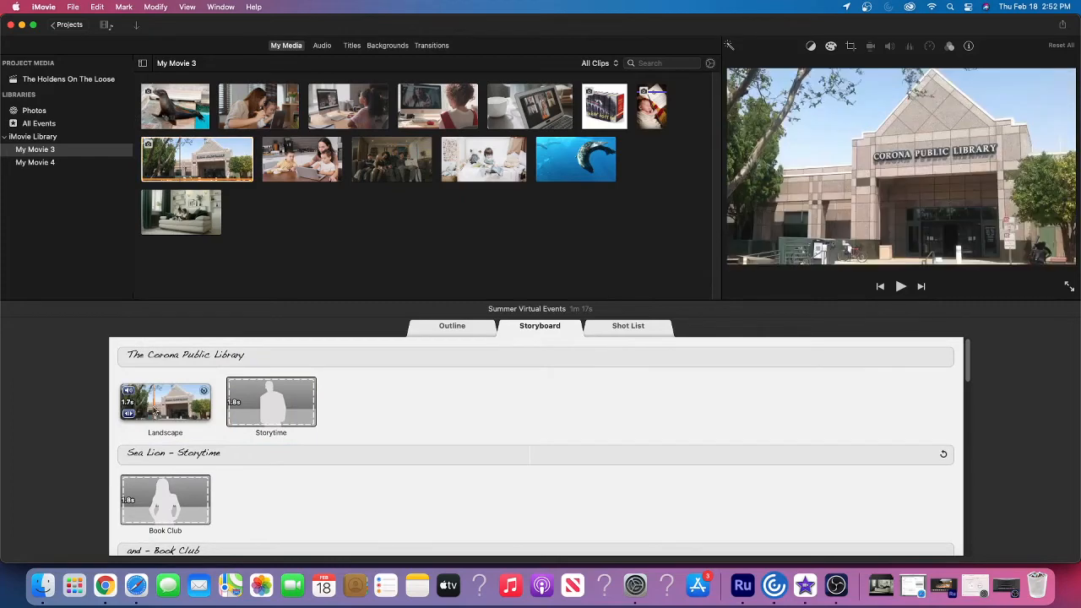
click(148, 355)
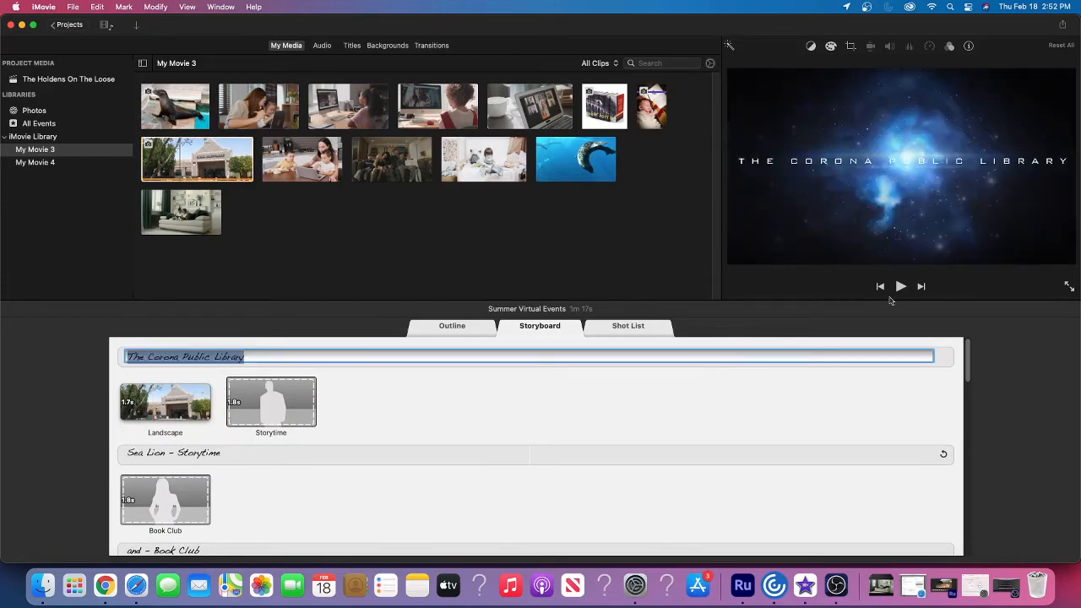
key(XF86AudioMute)
key(XF86AudioMute)
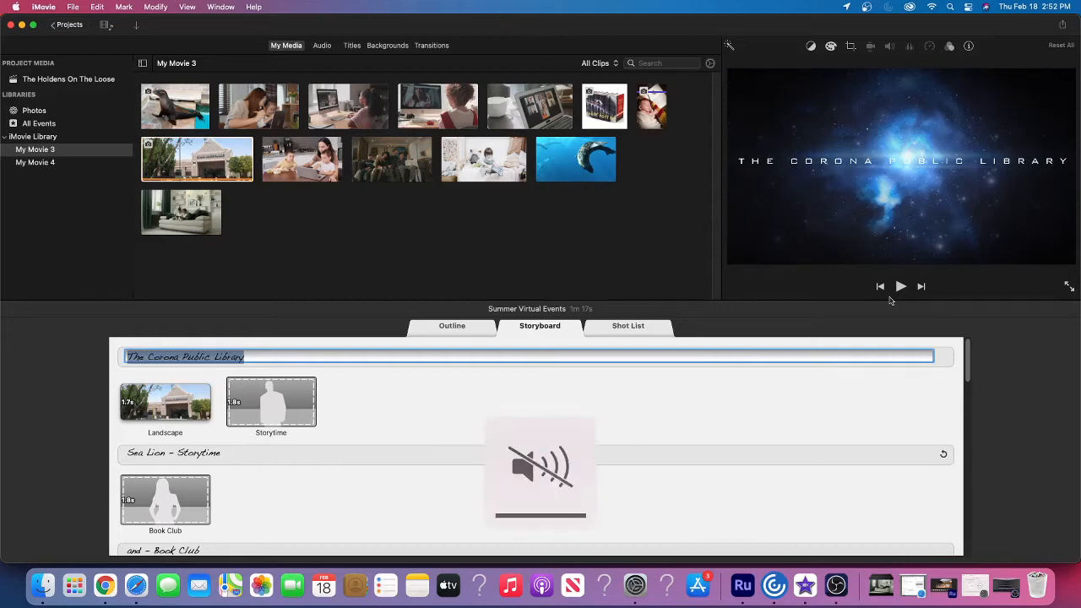
click(898, 291)
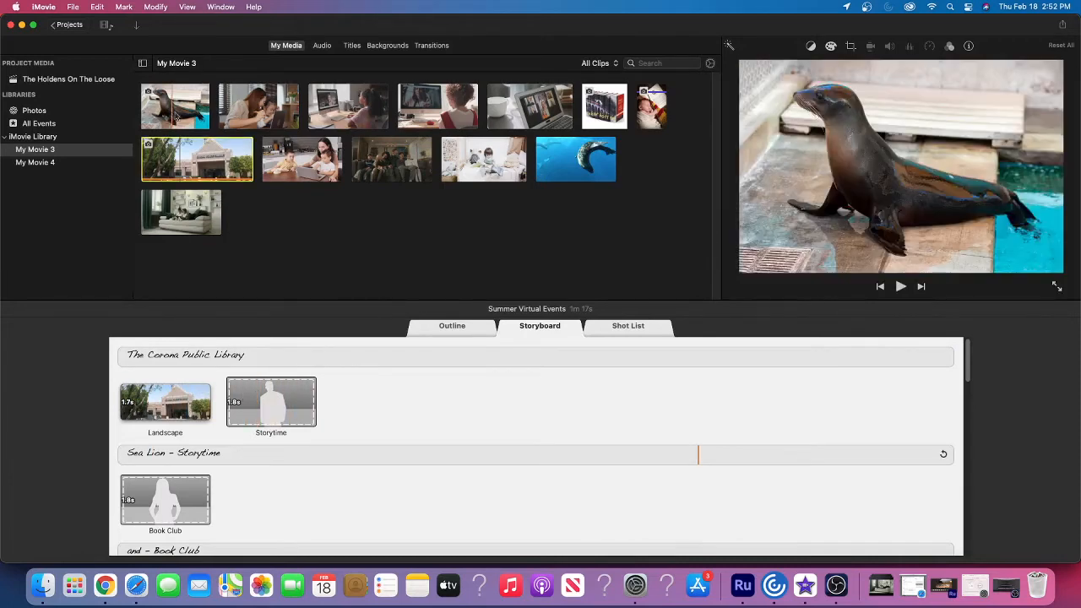
Step: Fill the Storytime placeholder with the underwater sea lion clip and the Book Club placeholder with the Harry Potter books image
drag(576, 161, 285, 386)
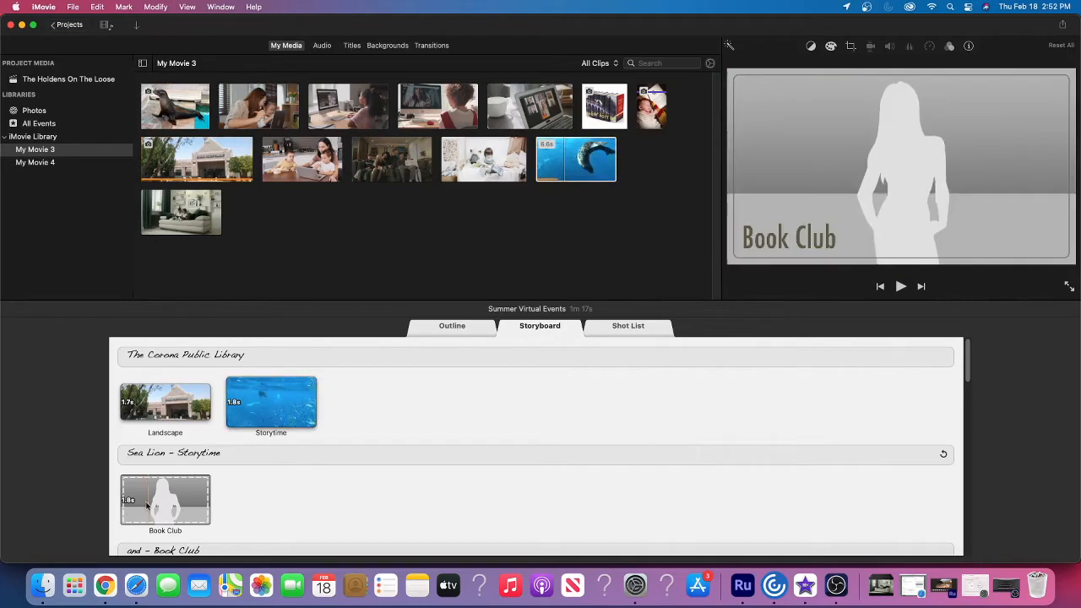
scroll(153, 498, down, 3)
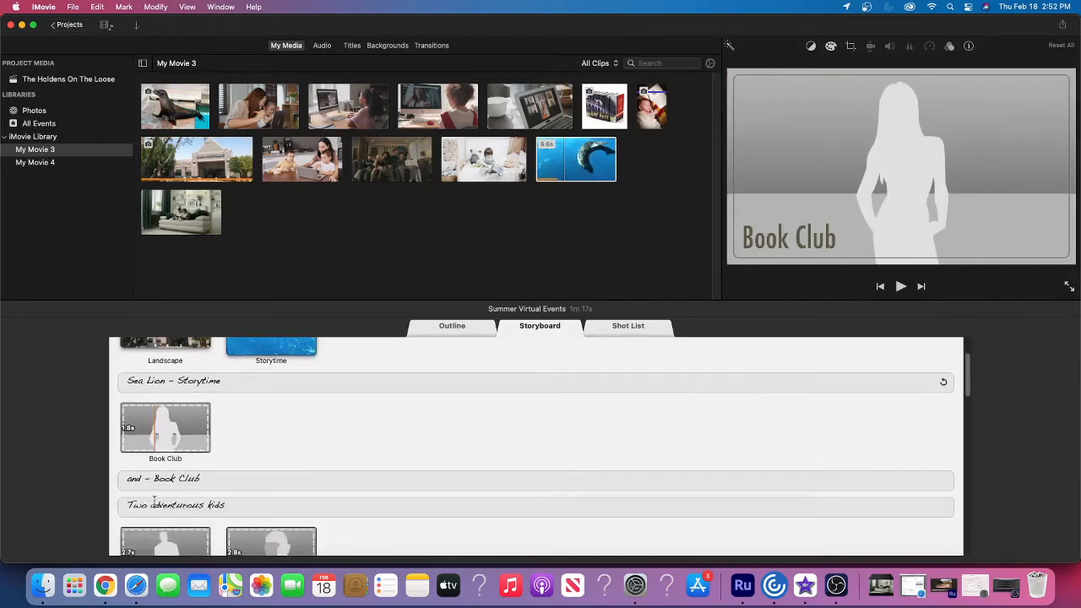
drag(604, 106, 175, 429)
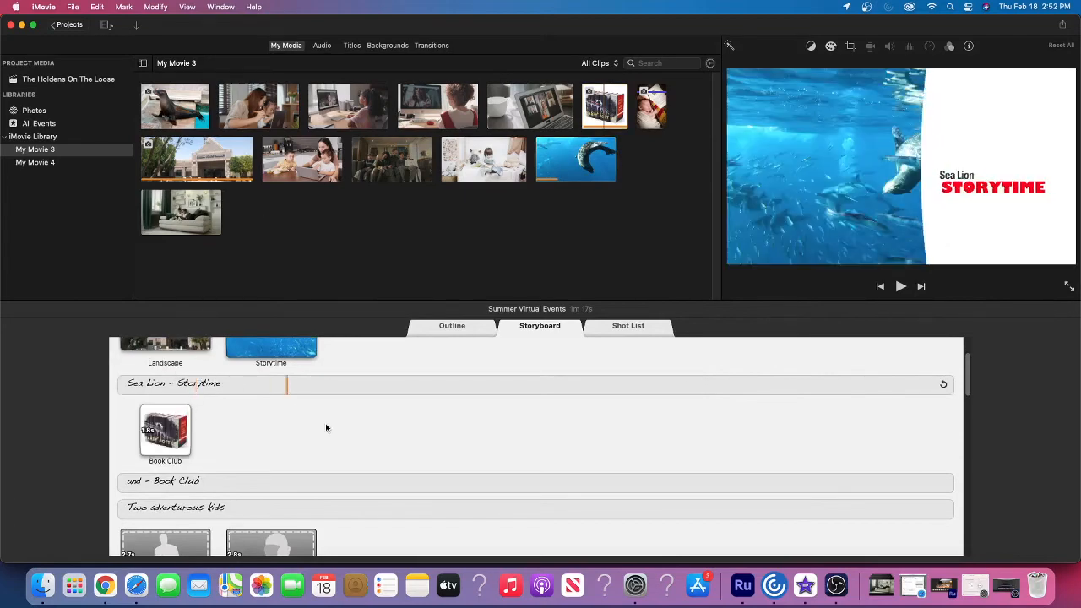
Step: Replace "and" with "Harry Potter" in the Book Club title, and change the "Two adventurous kids" title to "Summertime Virtual Events"
click(135, 482)
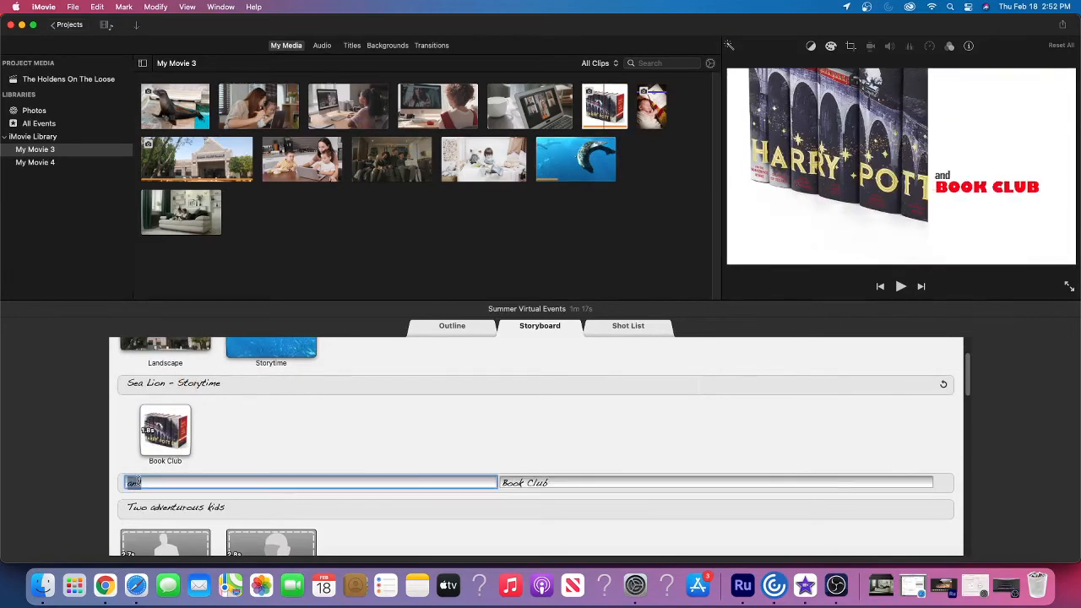
text(Harry Potter)
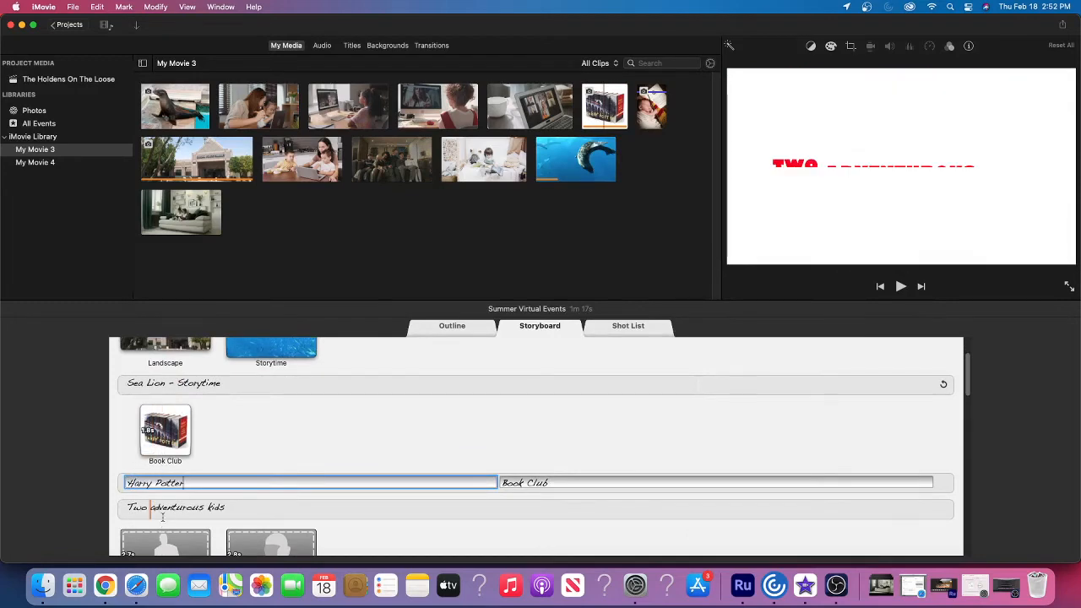
click(165, 509)
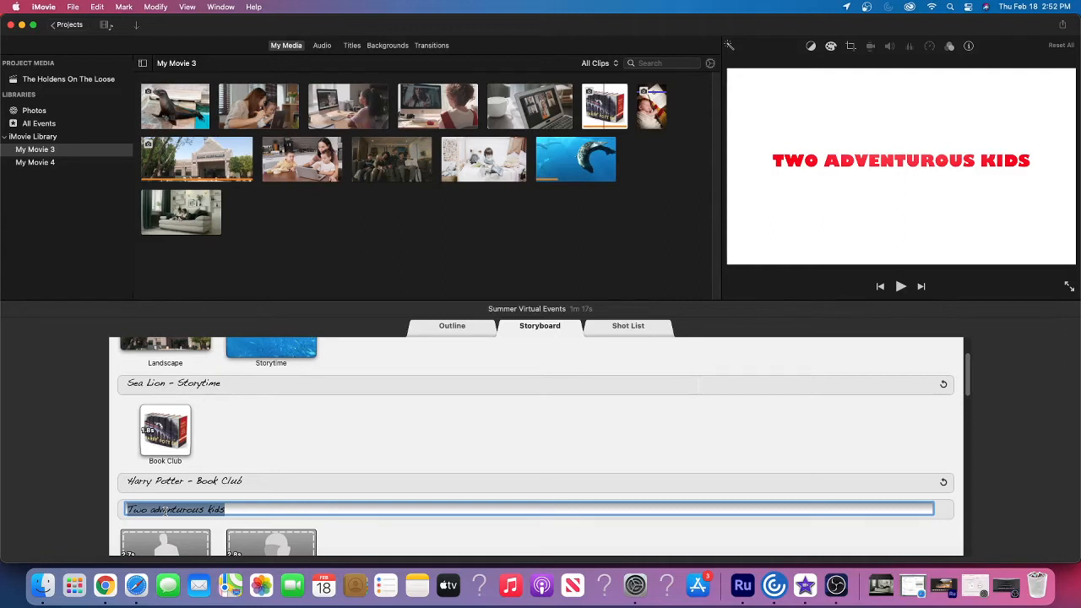
text(V)
key(BackSpace)
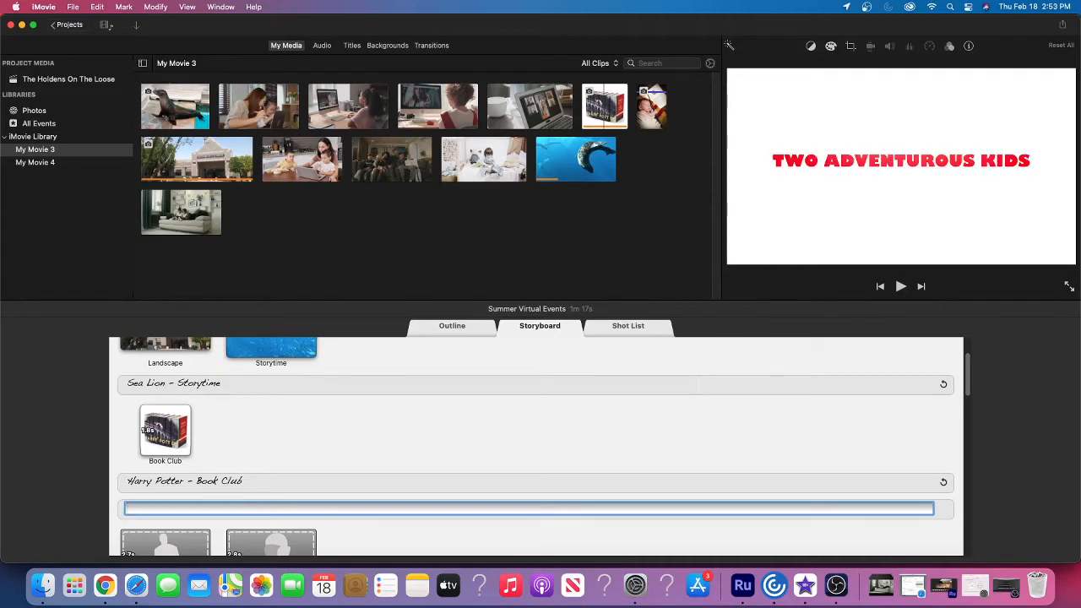
text(Summertim)
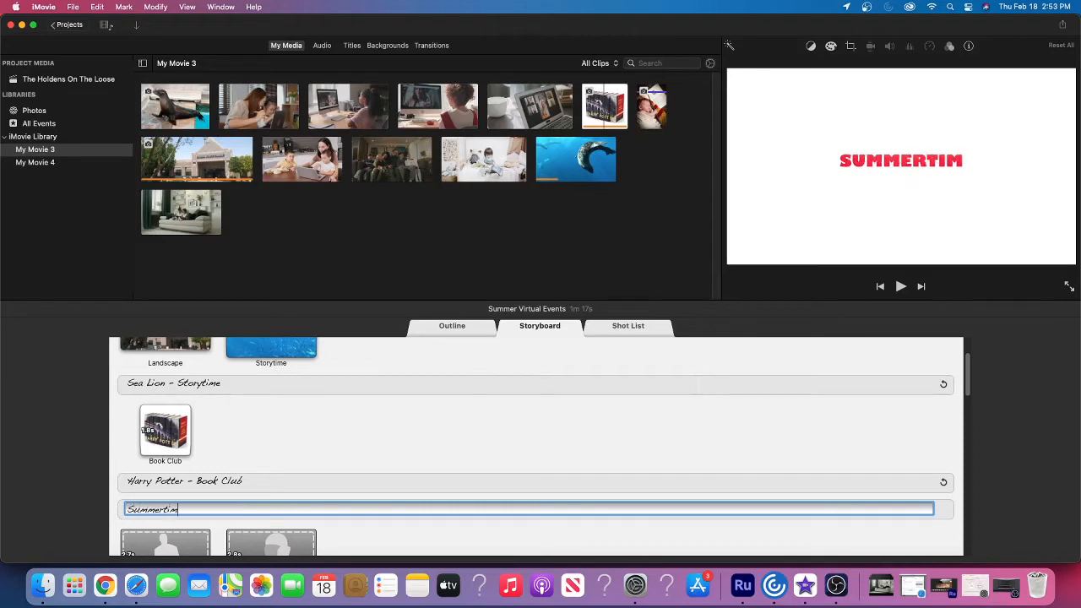
text(e Virtual Even)
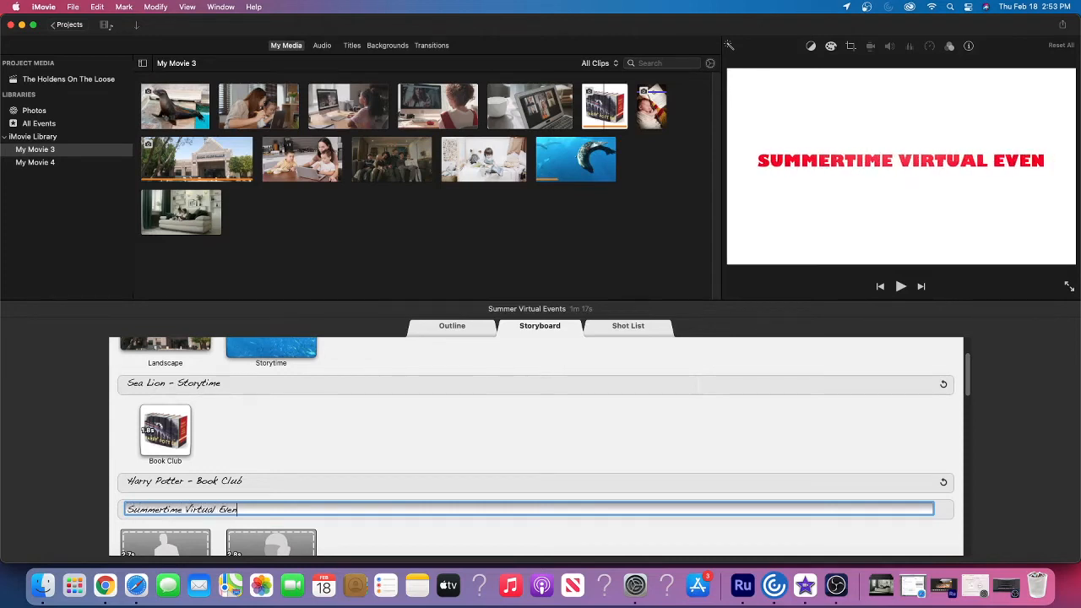
text(ts)
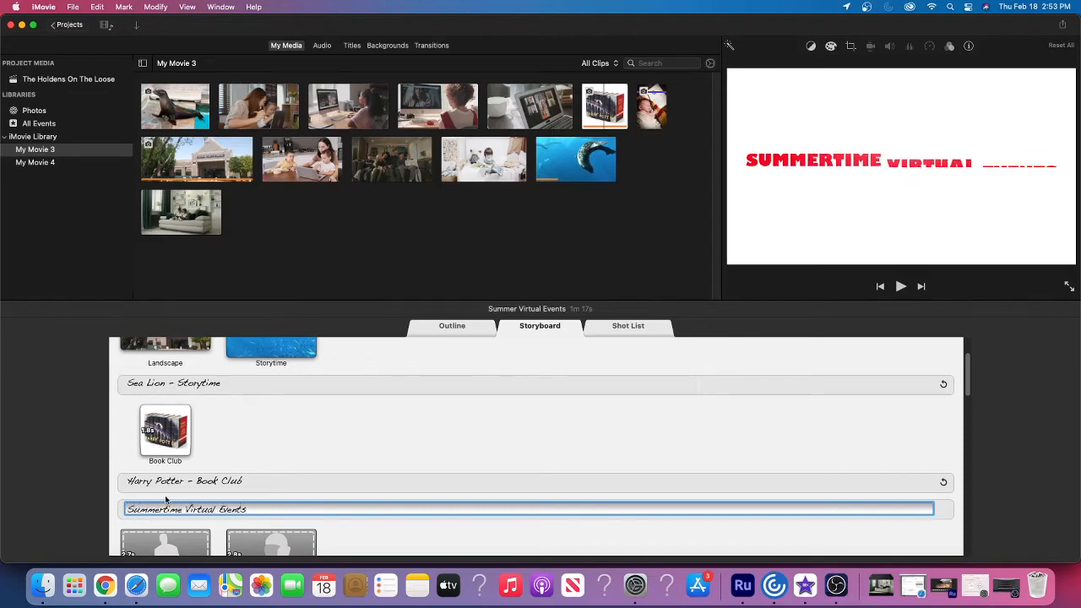
Step: Play back the opening of the storyboard from the studio title through the Book Club shot
scroll(165, 500, down, 2)
scroll(165, 500, up, 5)
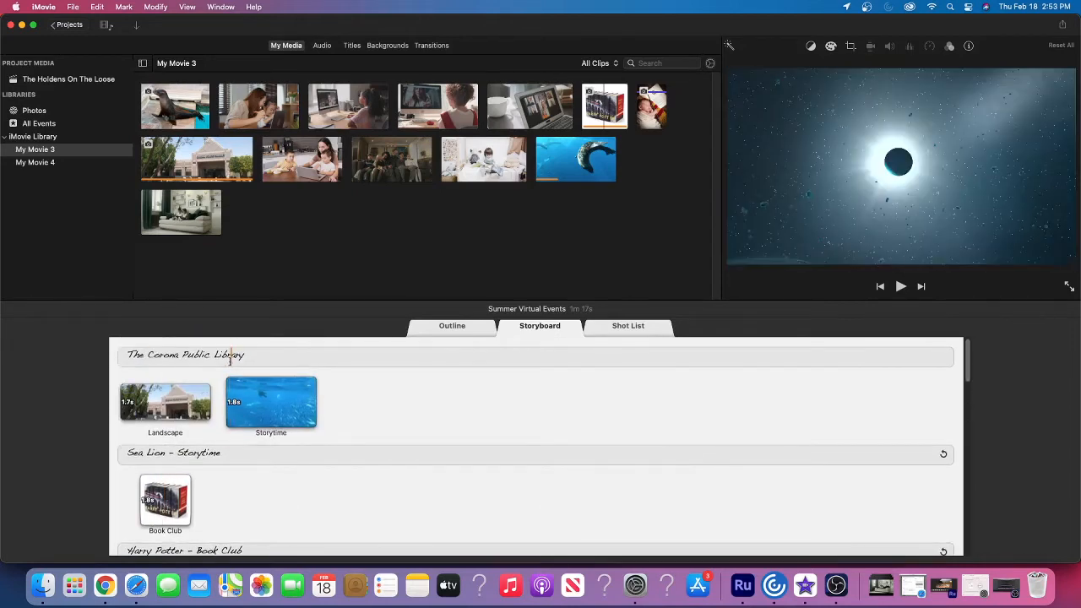
scroll(230, 357, down, 8)
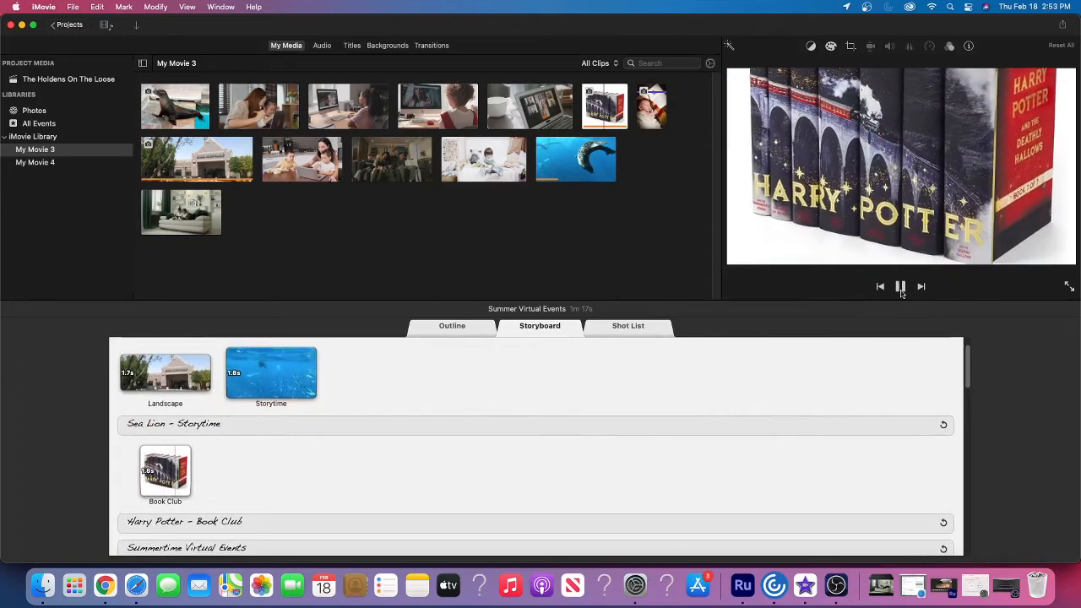
click(901, 290)
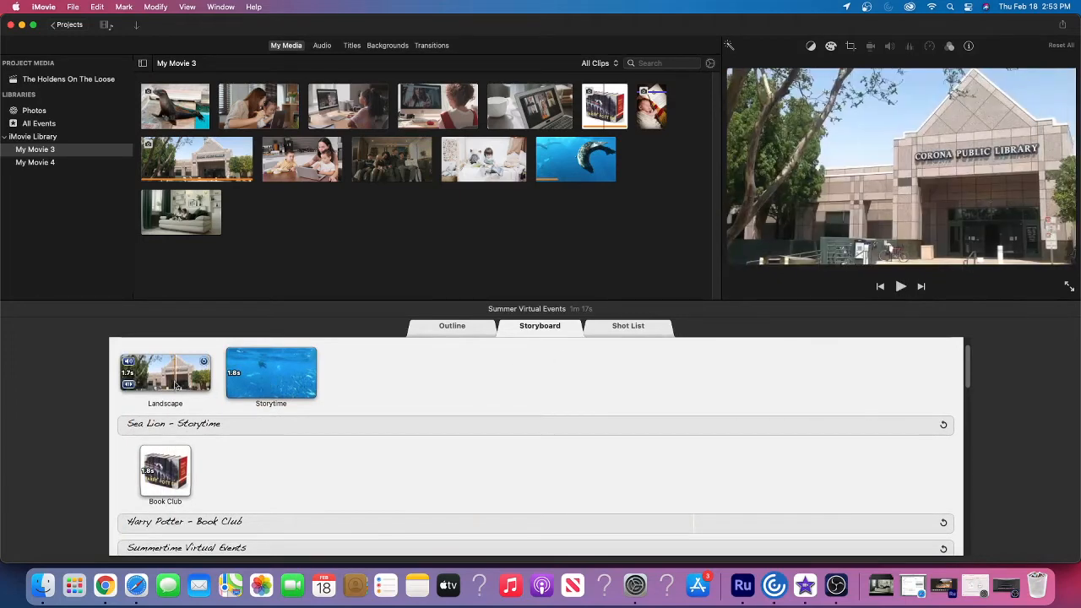
Step: Open the clip trimmer for the Storytime shot and try shifting which portion of the sea lion clip is used
click(126, 382)
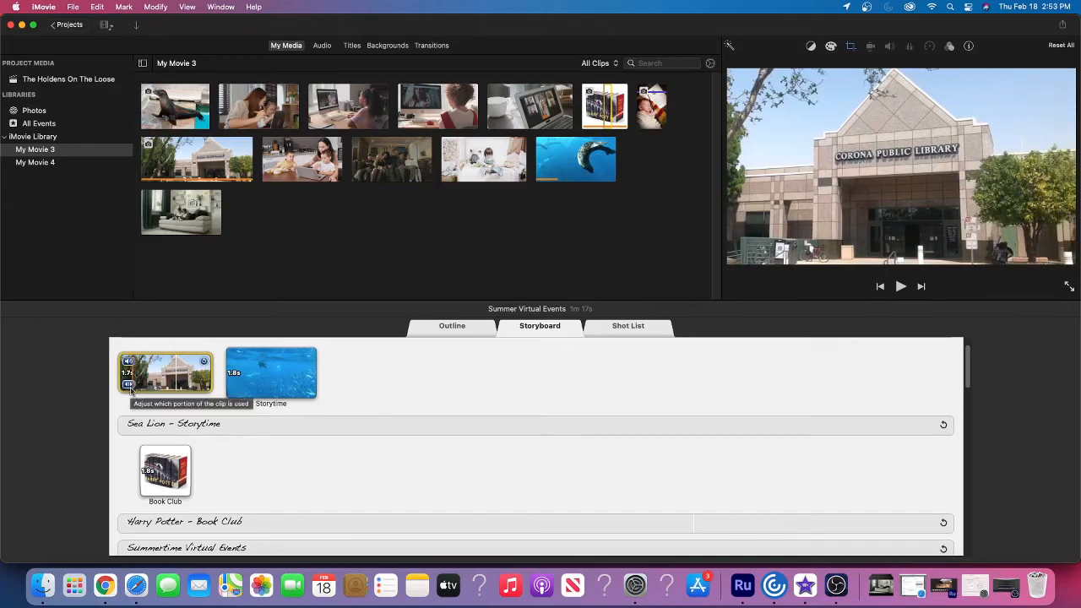
click(235, 391)
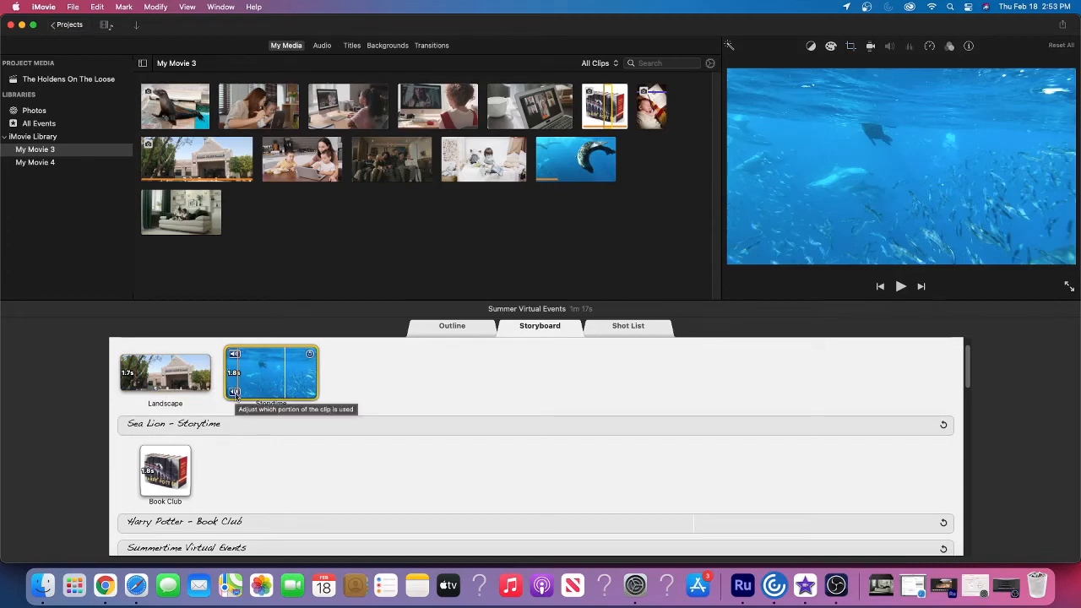
click(235, 391)
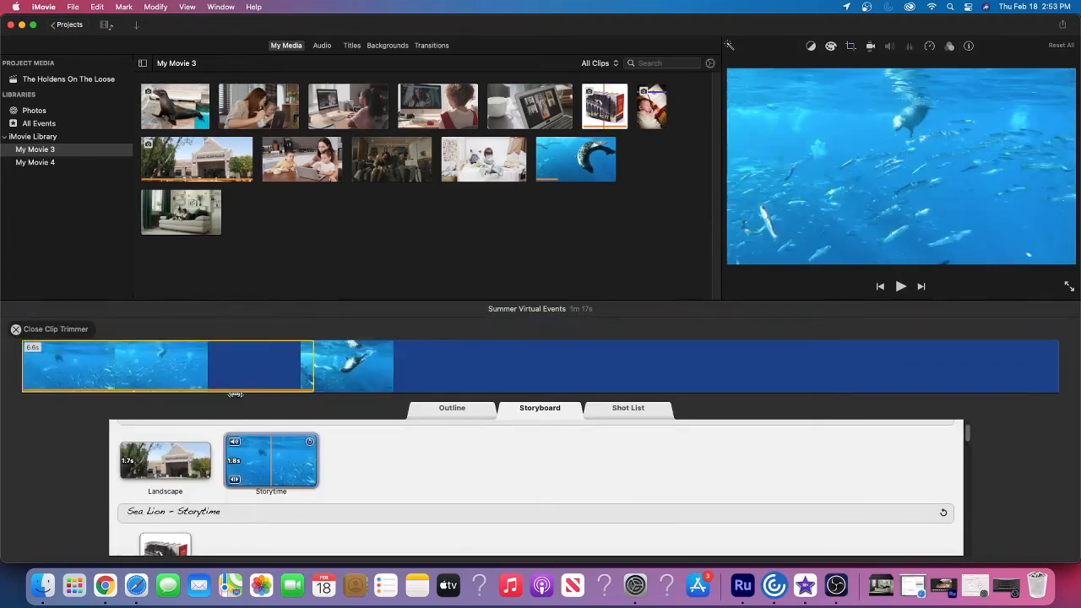
drag(91, 375, 50, 374)
Step: Shift the Ken Burns end frame of the Landscape library photo rightward, closer to the start frame, to shorten the pan
click(173, 470)
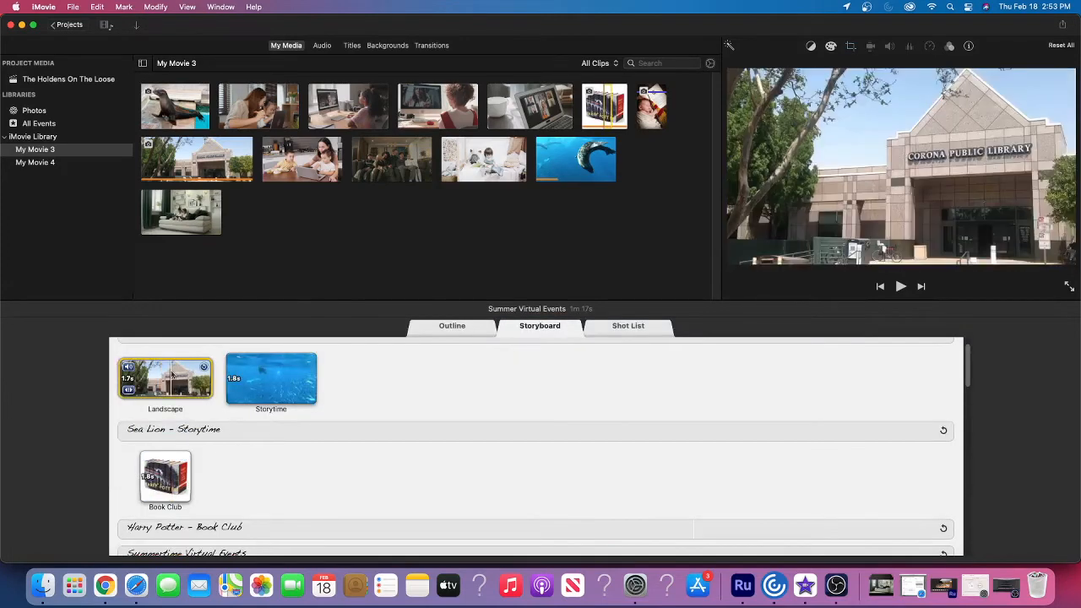
click(851, 47)
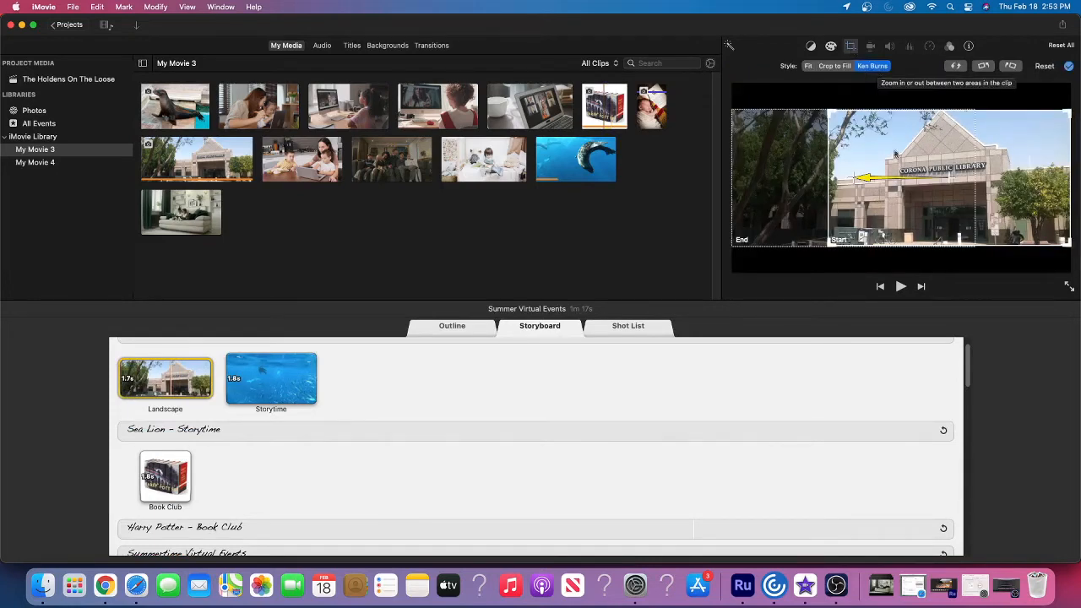
click(747, 229)
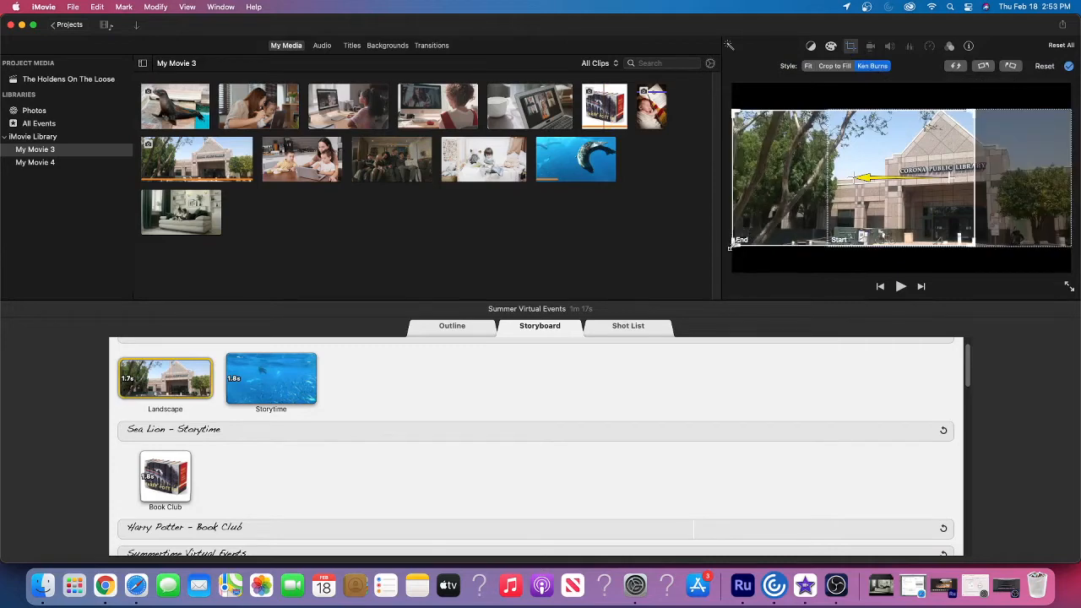
drag(768, 217, 821, 211)
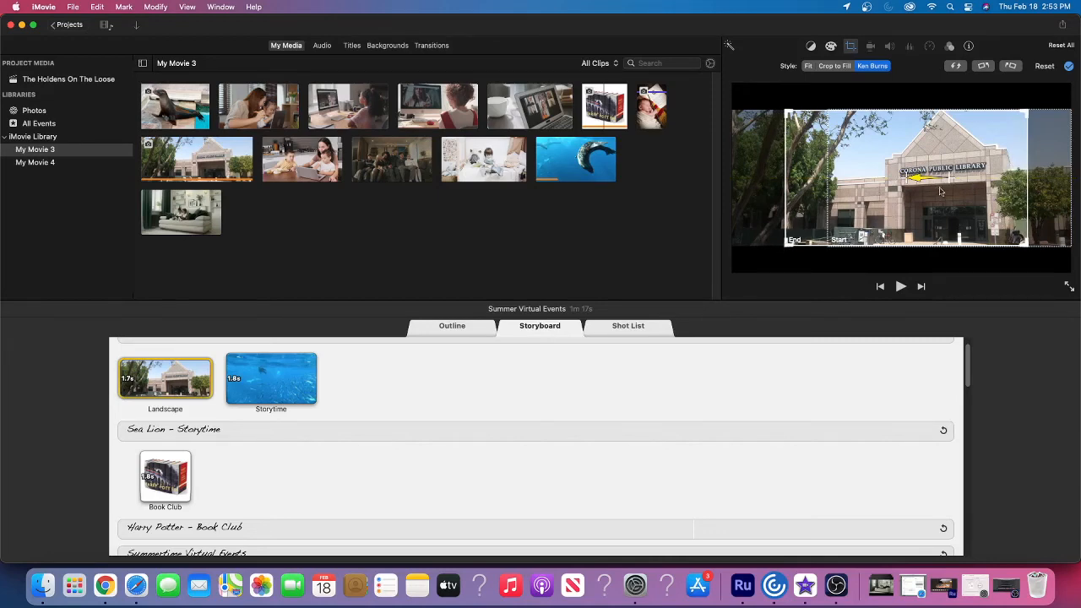
click(376, 377)
scroll(381, 366, down, 1)
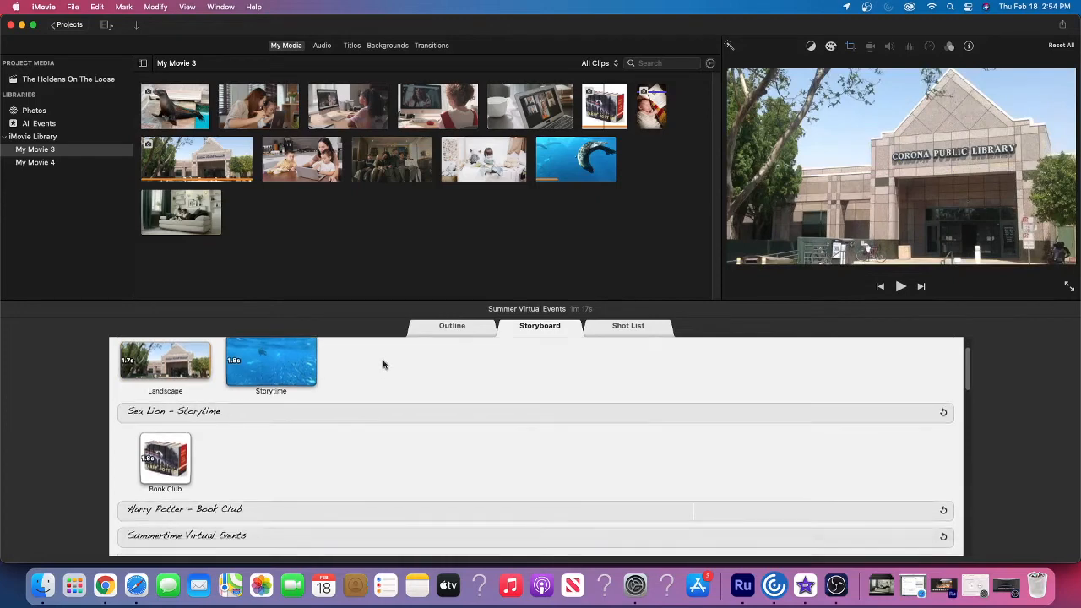
Step: Play back the trailer's opening from the studio title to the "Sea Lion – Storytime" title
scroll(381, 363, up, 2)
click(384, 358)
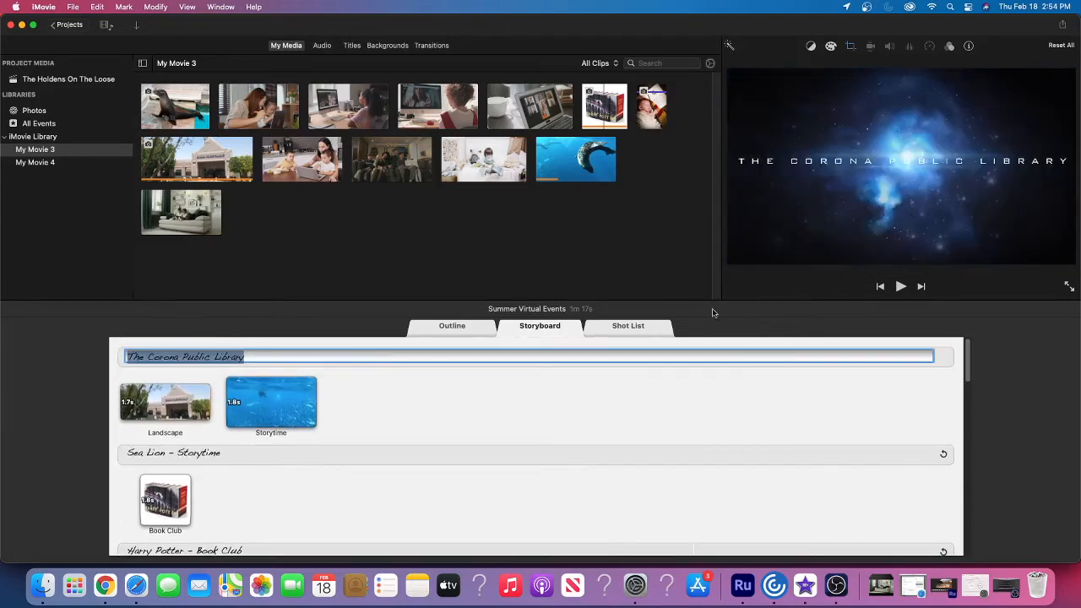
click(900, 286)
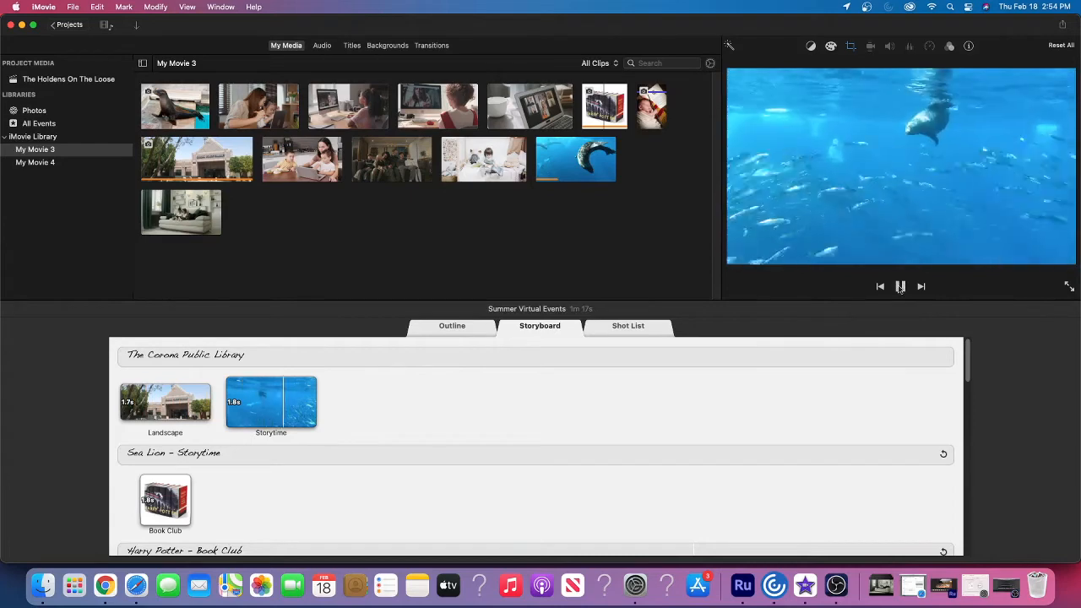
key(space)
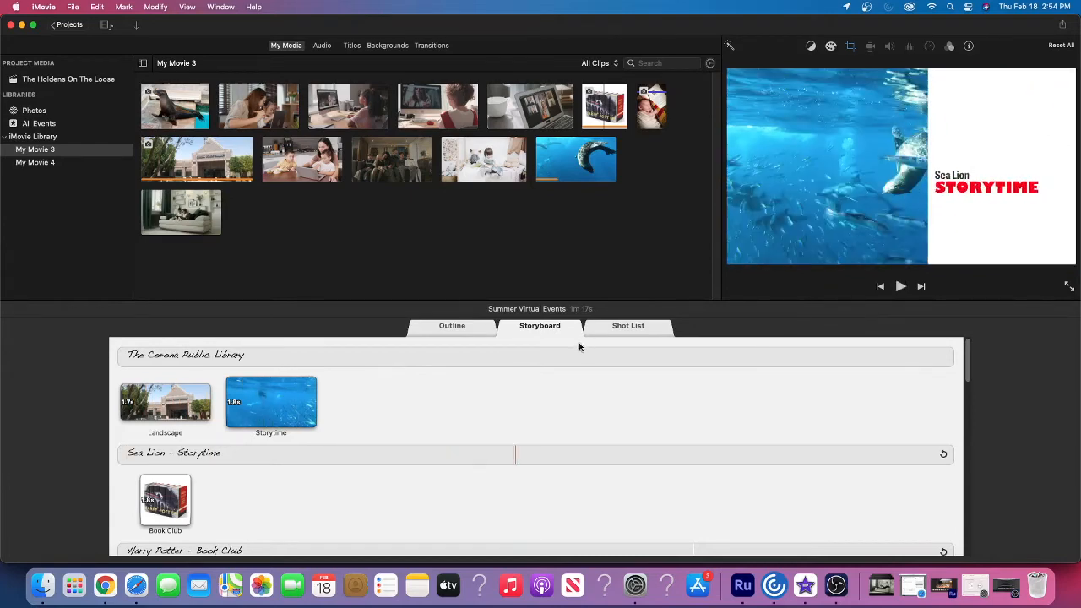
Step: Fill the Medium and Closeup shots under "Summertime Virtual Events" with the clip of the woman and girl at a laptop
scroll(313, 477, down, 5)
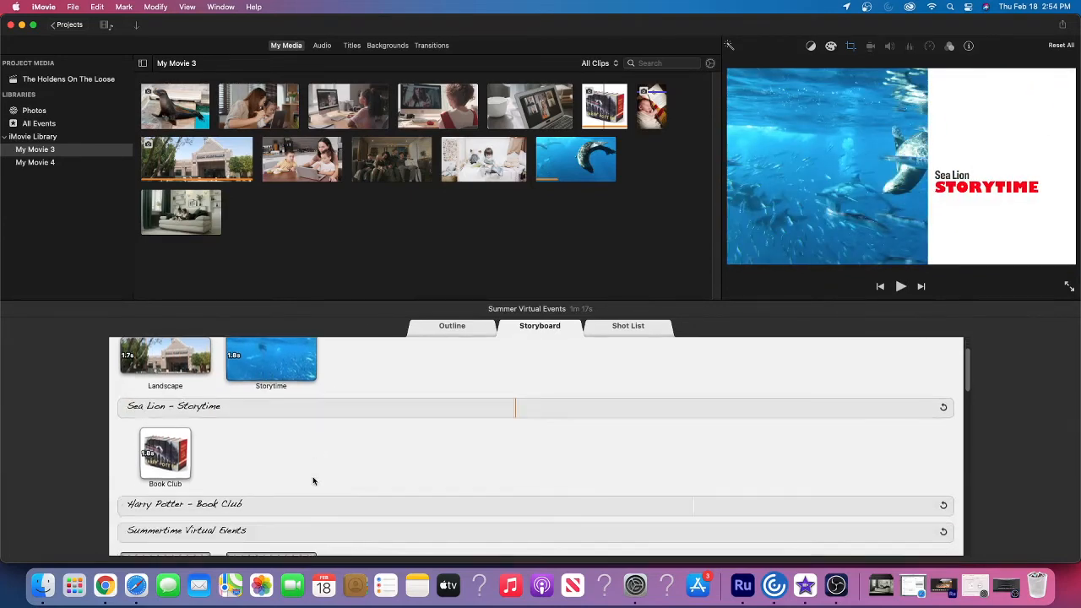
scroll(312, 477, down, 2)
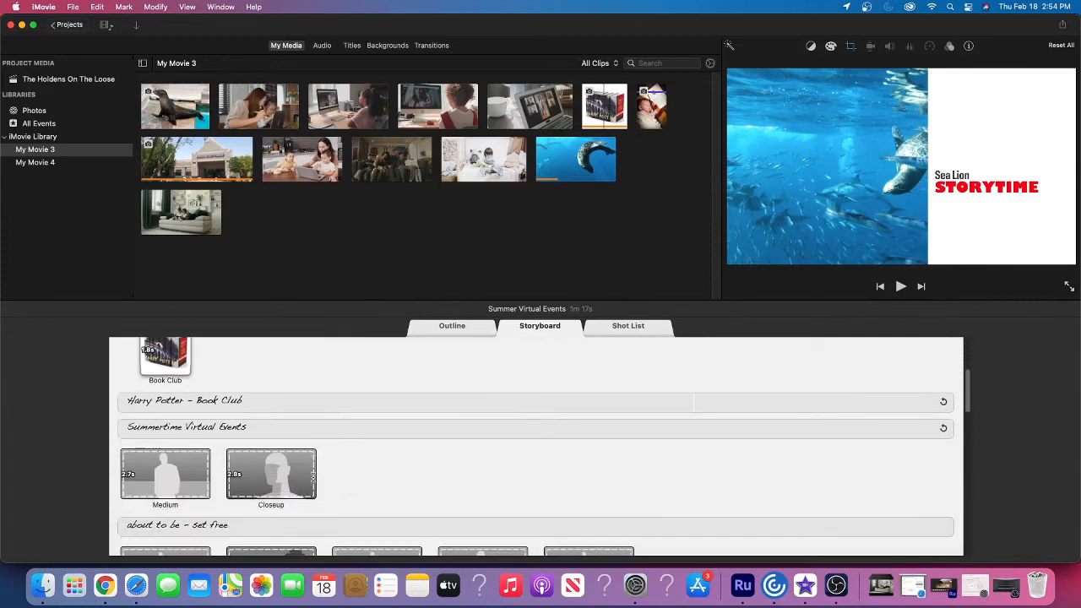
scroll(313, 477, down, 3)
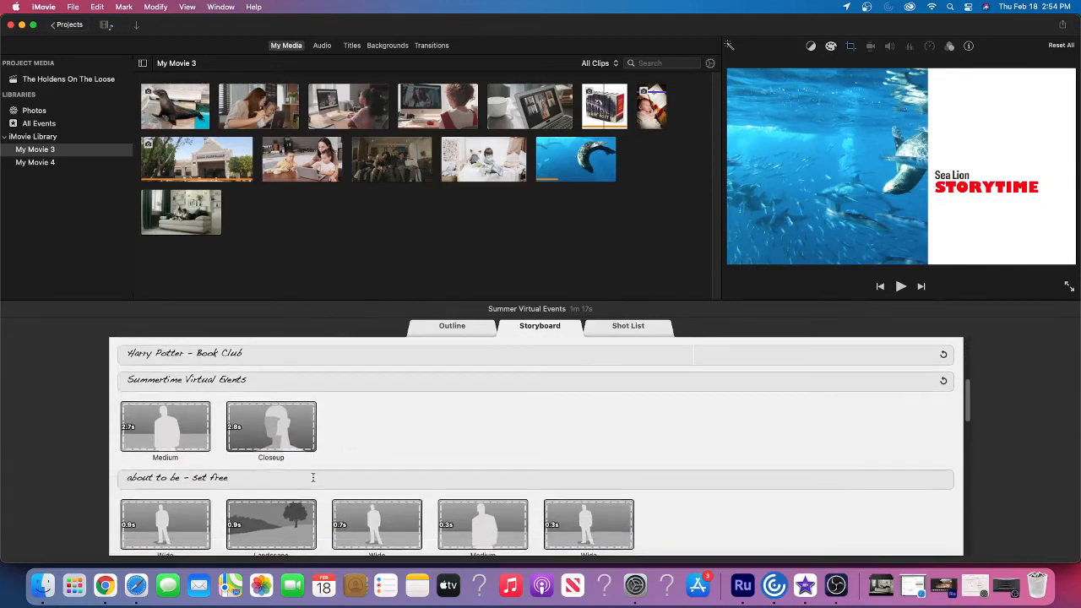
scroll(313, 477, down, 1)
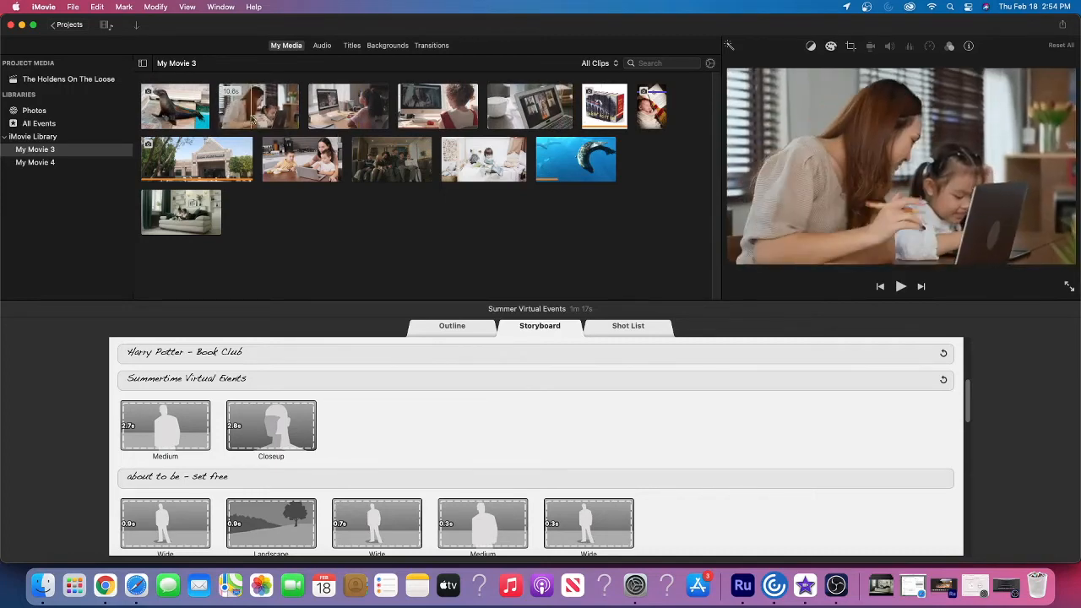
click(245, 122)
click(252, 118)
click(271, 425)
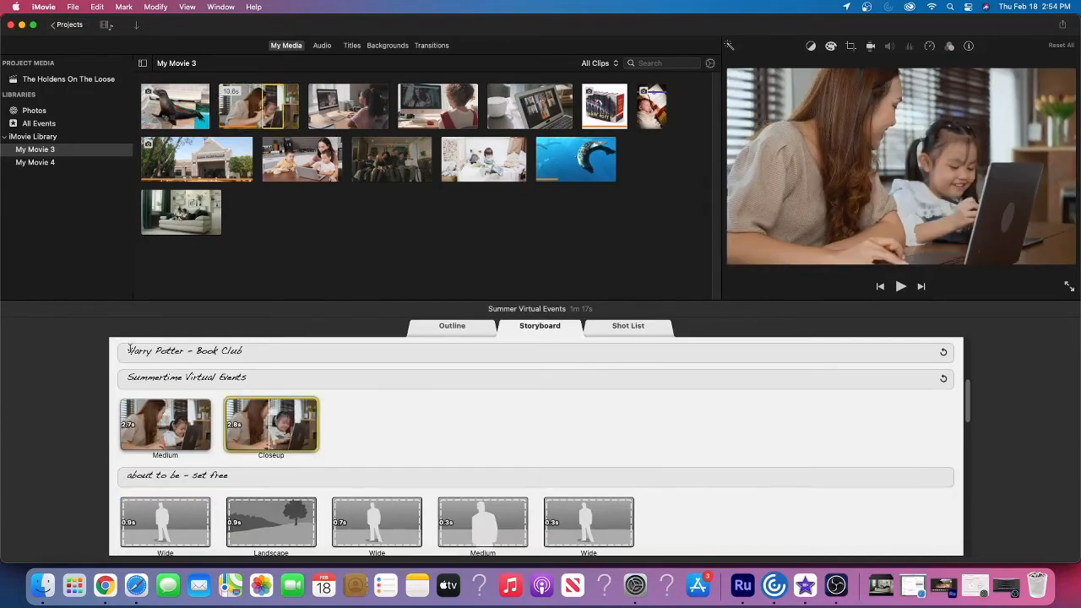
Step: Shift the Closeup shot to a later portion of its woman-and-girl clip and apply a Ken Burns crop to it
click(234, 407)
drag(329, 367, 459, 368)
click(15, 328)
click(287, 424)
click(850, 45)
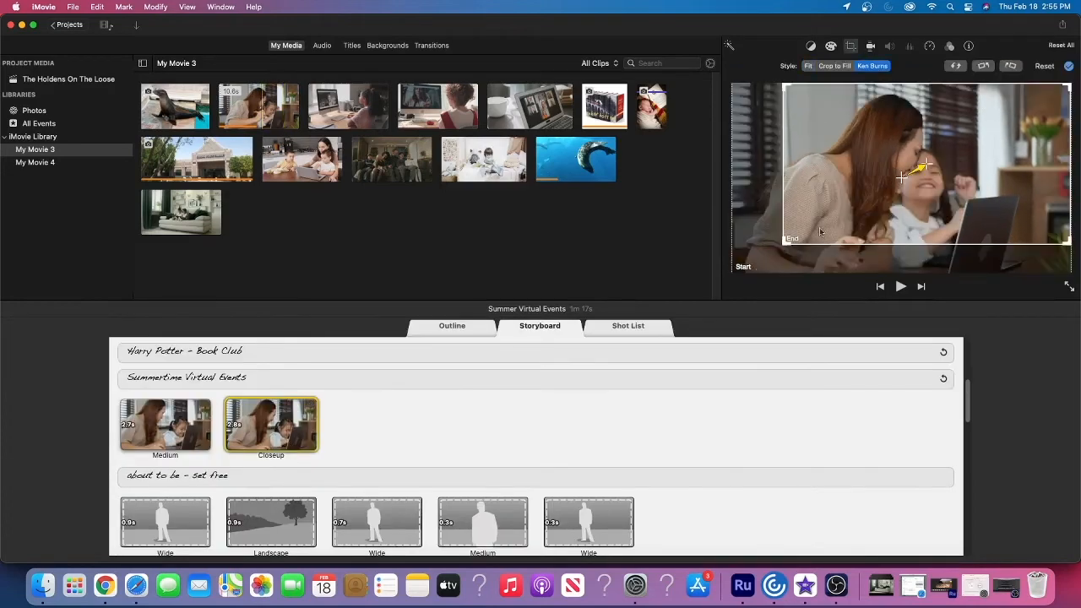
click(233, 407)
drag(502, 385, 581, 384)
click(15, 329)
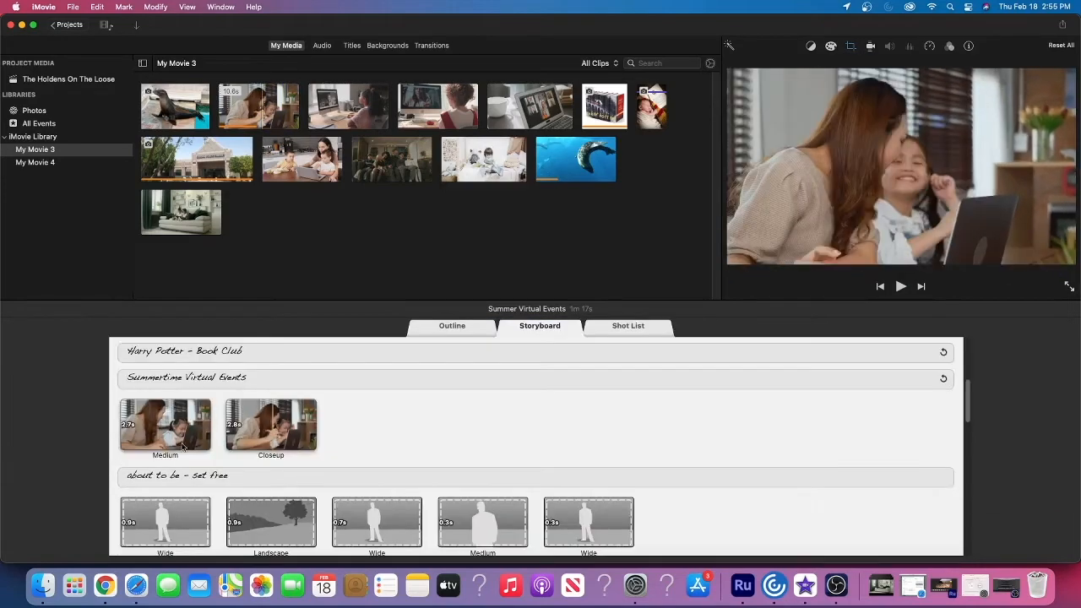
Step: Play back the Medium and Closeup shots under "Summertime Virtual Events" to check how they run together
click(127, 425)
key(space)
key(space)
click(277, 424)
click(146, 428)
key(space)
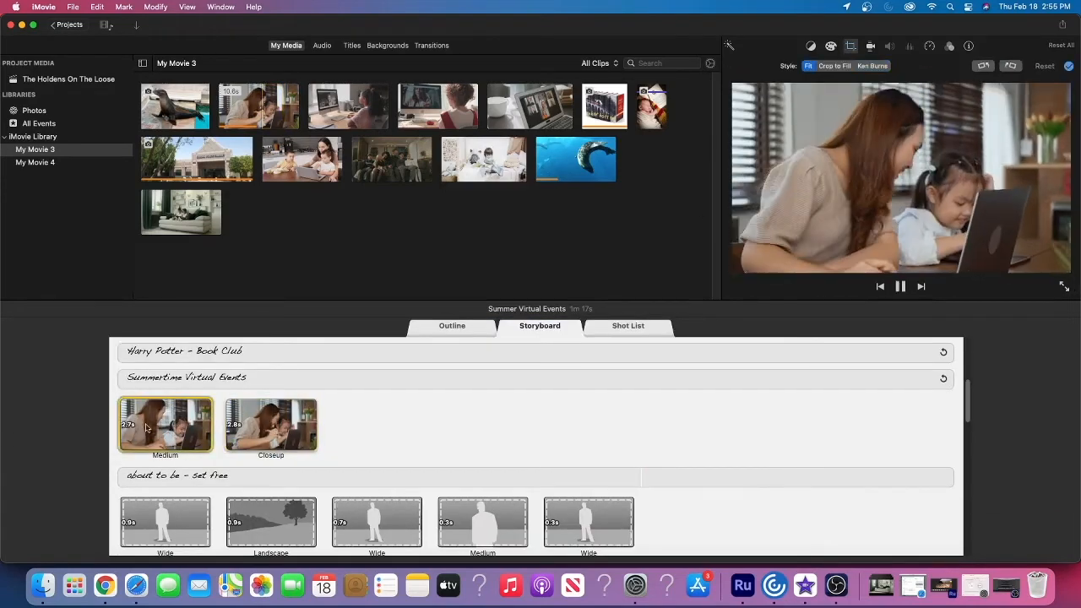
Step: Change the "about to be – set free" title to "Where kids" and "Will learn"
click(198, 475)
text(Where kids can)
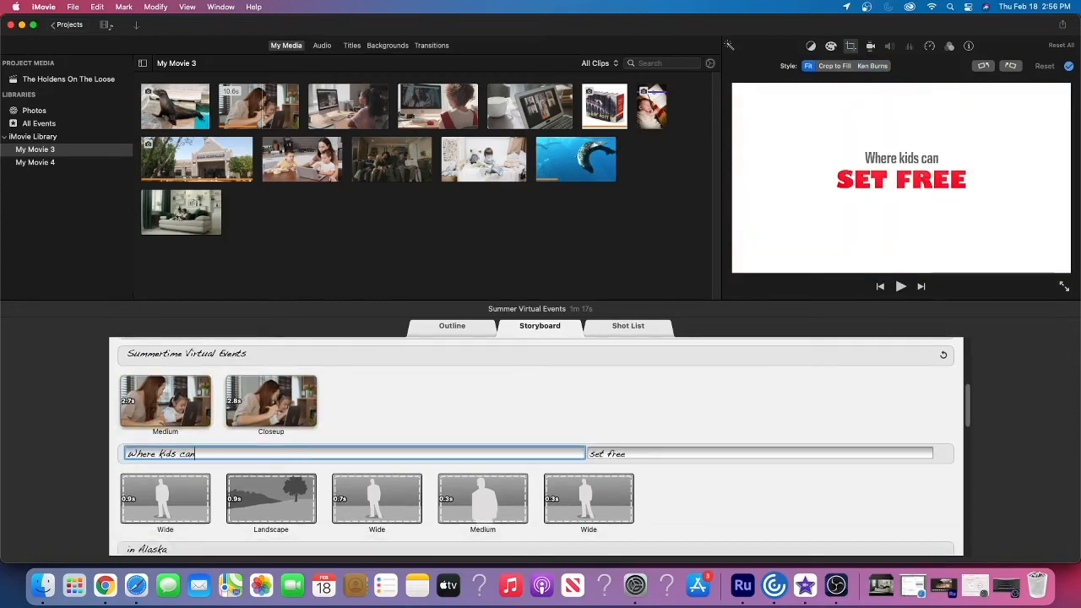
key(BackSpace)
key(BackSpace)
key(BackSpace)
key(BackSpace)
key(BackSpace)
key(BackSpace)
key(BackSpace)
key(BackSpace)
key(BackSpace)
key(BackSpace)
key(BackSpace)
key(BackSpace)
key(BackSpace)
key(BackSpace)
text(wher)
key(BackSpace)
key(BackSpace)
key(BackSpace)
key(BackSpace)
text(Where kids)
key(Tab)
text(Will learn)
key(Return)
Step: Fill the five "Where kids – Will learn" shots in order with the reading-in-bed clip, Harry Potter books photo, sofa, girl-at-computer and curly-haired child clips
drag(493, 161, 166, 498)
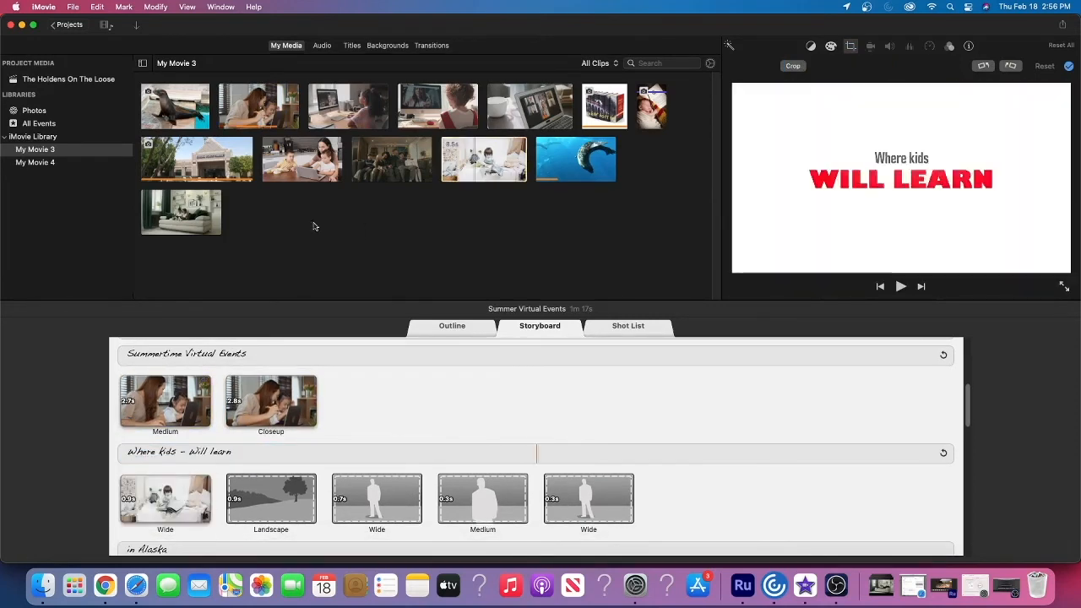
drag(611, 107, 286, 500)
drag(186, 212, 377, 498)
drag(334, 103, 483, 498)
drag(425, 107, 582, 498)
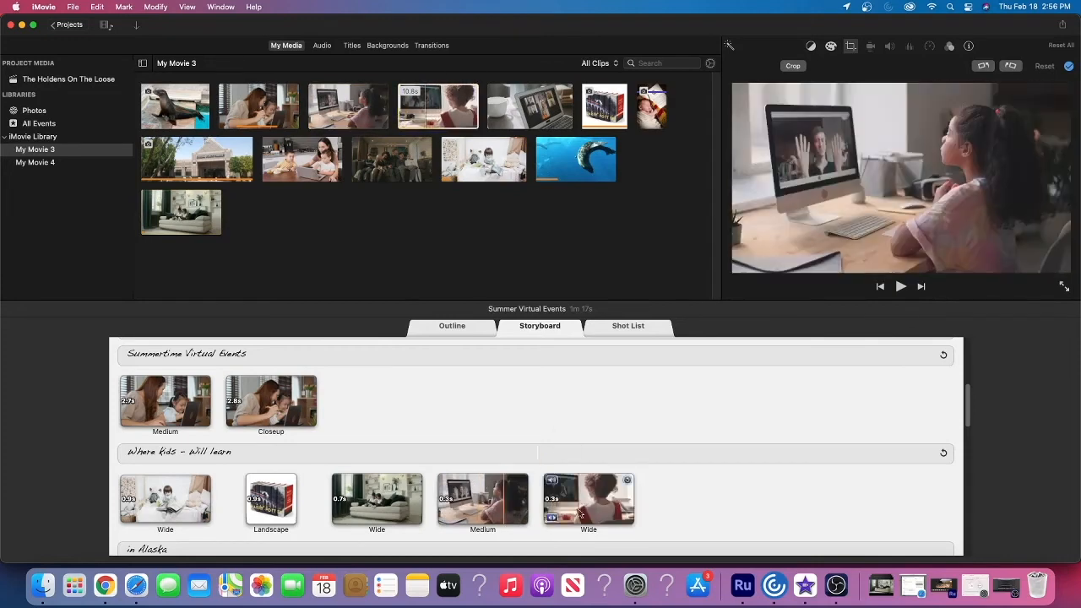
click(488, 499)
click(1068, 66)
Step: Change the "in Alaska" title to "And have fun"
scroll(414, 476, down, 4)
click(148, 441)
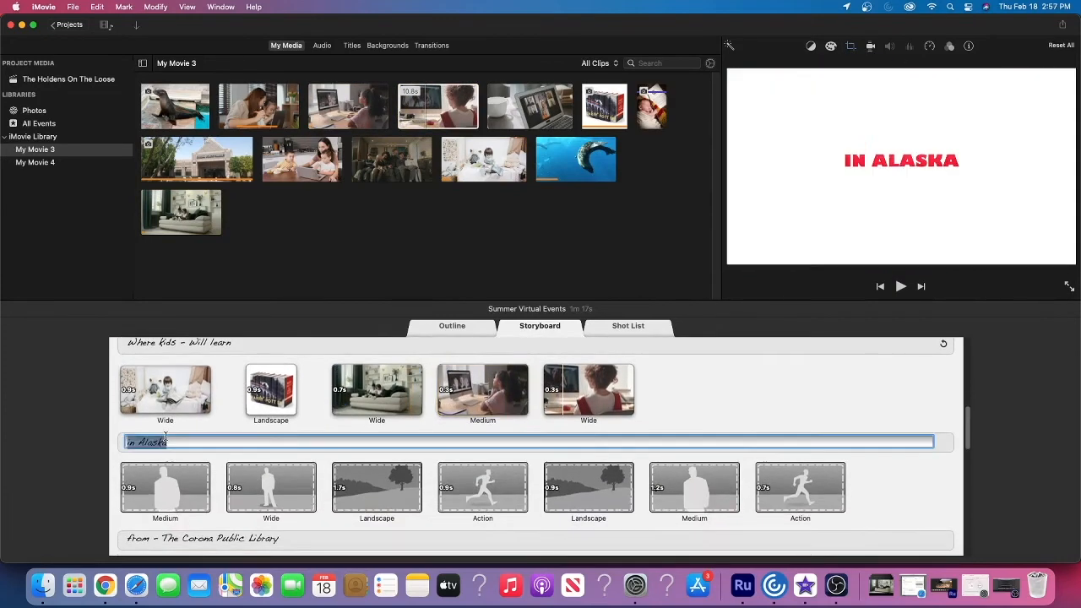
text(And have fun)
key(Return)
Step: Fill the "And have fun" Medium and Wide shots with the family-on-couch and underwater sea lion clips, shifting each to a later portion
drag(395, 159, 165, 488)
click(128, 506)
drag(44, 363, 468, 367)
drag(579, 161, 275, 461)
click(274, 463)
drag(52, 366, 277, 368)
Step: Put the laptop video-call clip in the first Landscape shot and a later portion of the girl-at-computer clip in the first Action shot
drag(511, 106, 376, 457)
scroll(335, 436, up, 4)
scroll(335, 437, down, 3)
drag(348, 106, 483, 473)
click(483, 474)
drag(59, 366, 168, 367)
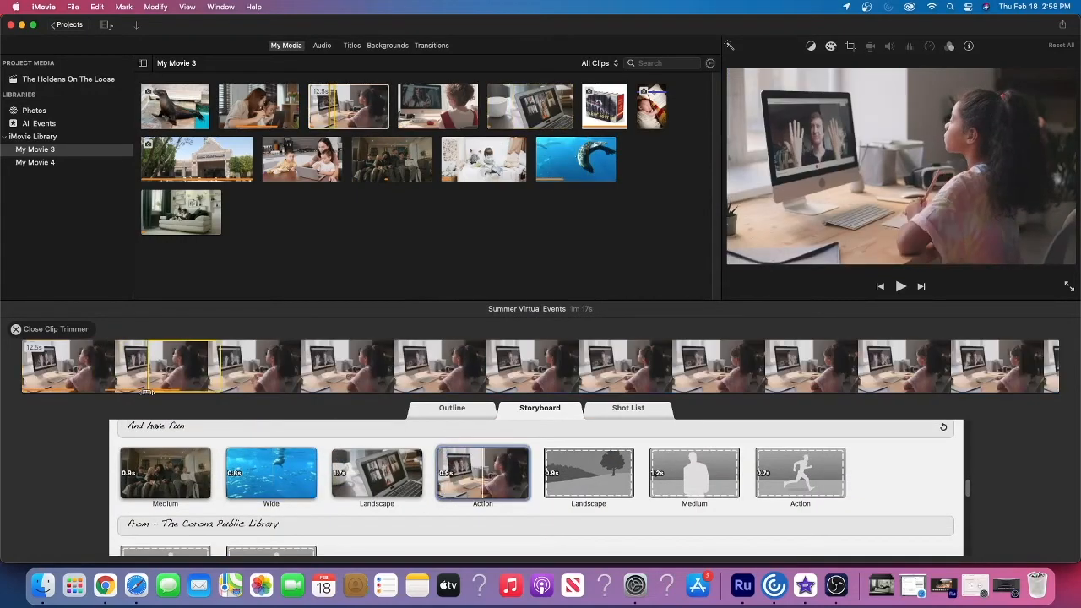
click(52, 329)
Step: Fill the second Landscape and Medium shots with later portions of the curly-haired child clip and the woman-and-girl laptop clip
drag(438, 106, 589, 393)
click(553, 413)
drag(42, 365, 196, 365)
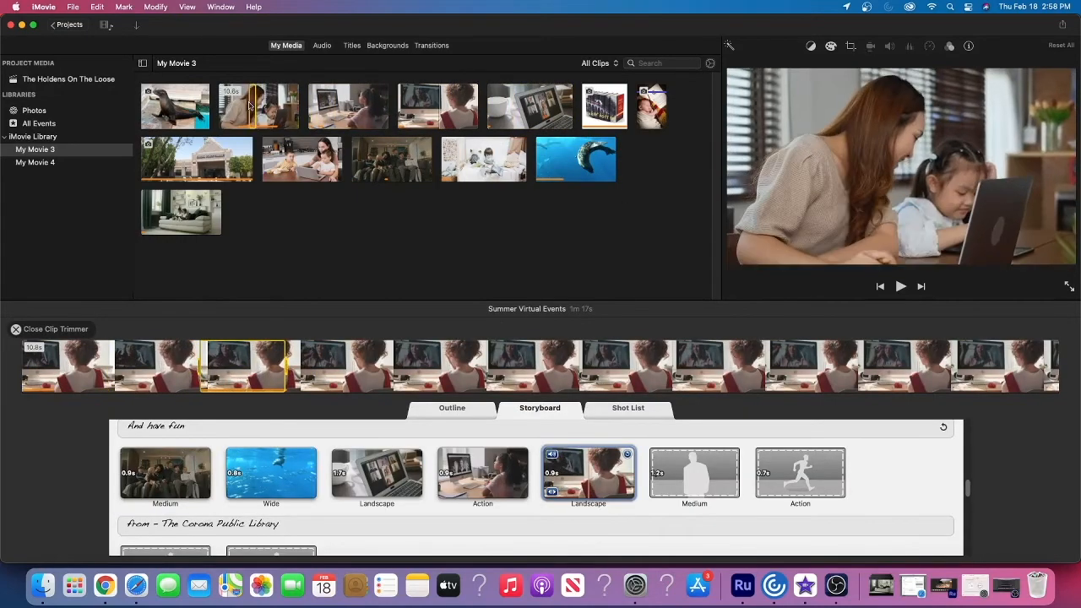
drag(259, 106, 694, 473)
click(694, 473)
drag(53, 366, 287, 365)
click(50, 329)
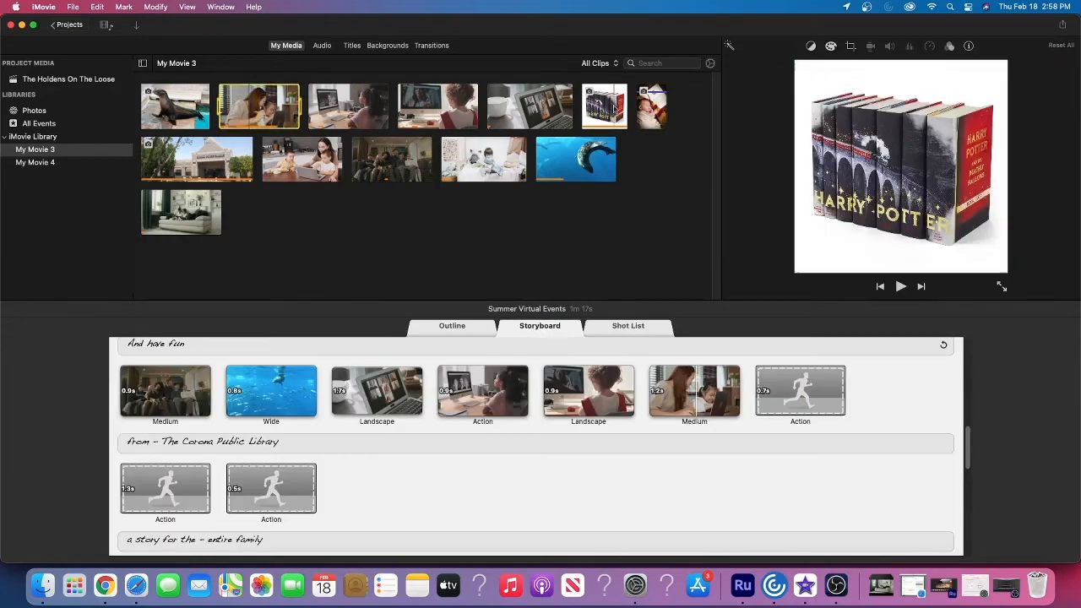
Step: Place the sleeping baby photo in the last Action shot of "And have fun" and adjust its Ken Burns framing
drag(652, 107, 800, 390)
click(850, 47)
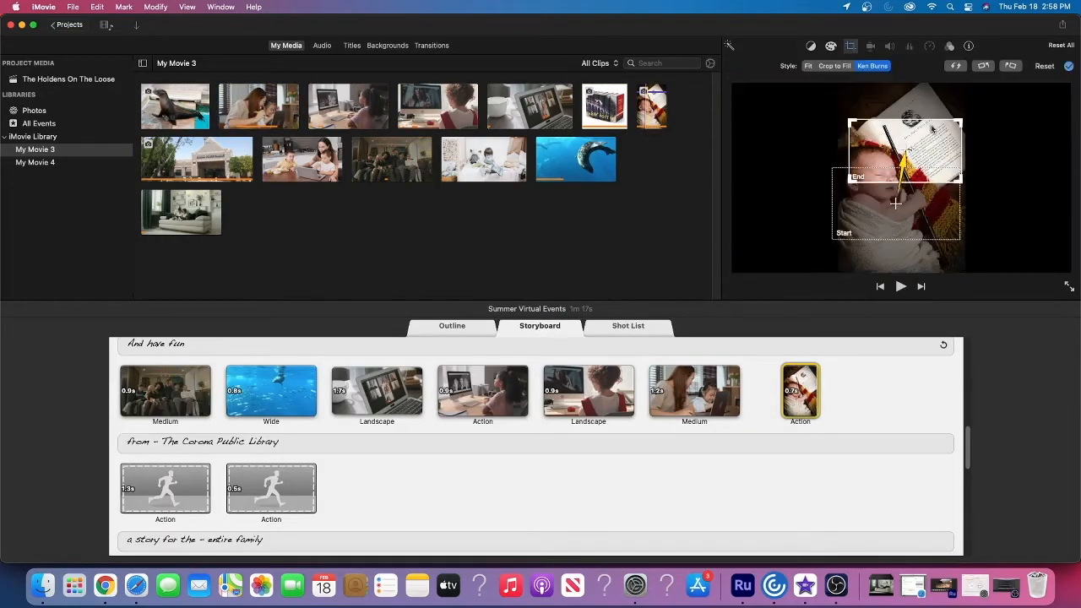
click(785, 395)
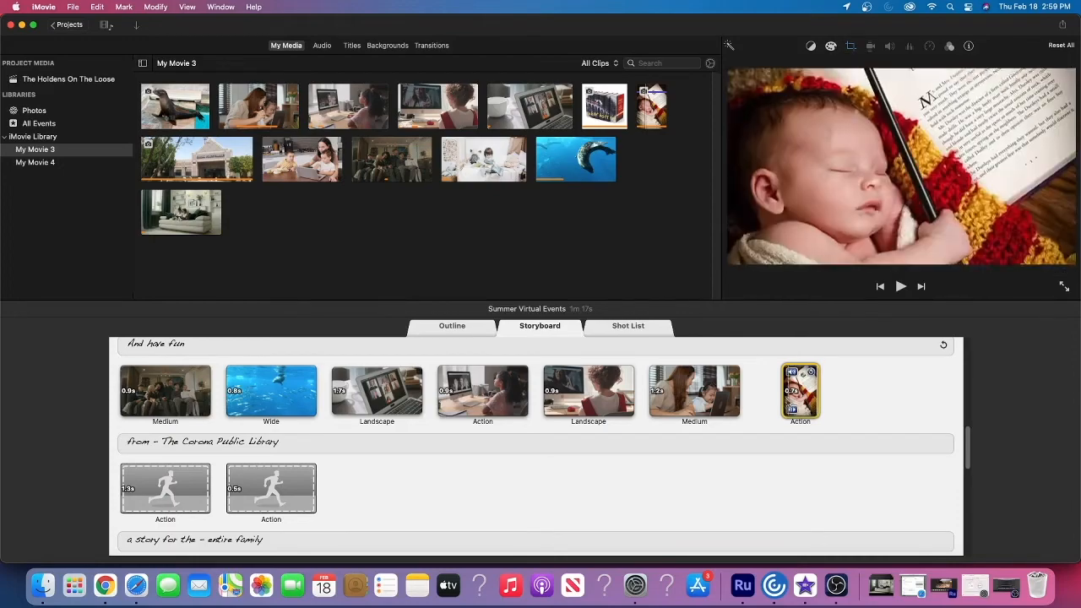
Step: Fill the two Action shots under "from – The Corona Public Library" with a later portion of the laptop video-call clip and the sofa clip
scroll(405, 472, down, 4)
drag(529, 106, 165, 460)
click(128, 478)
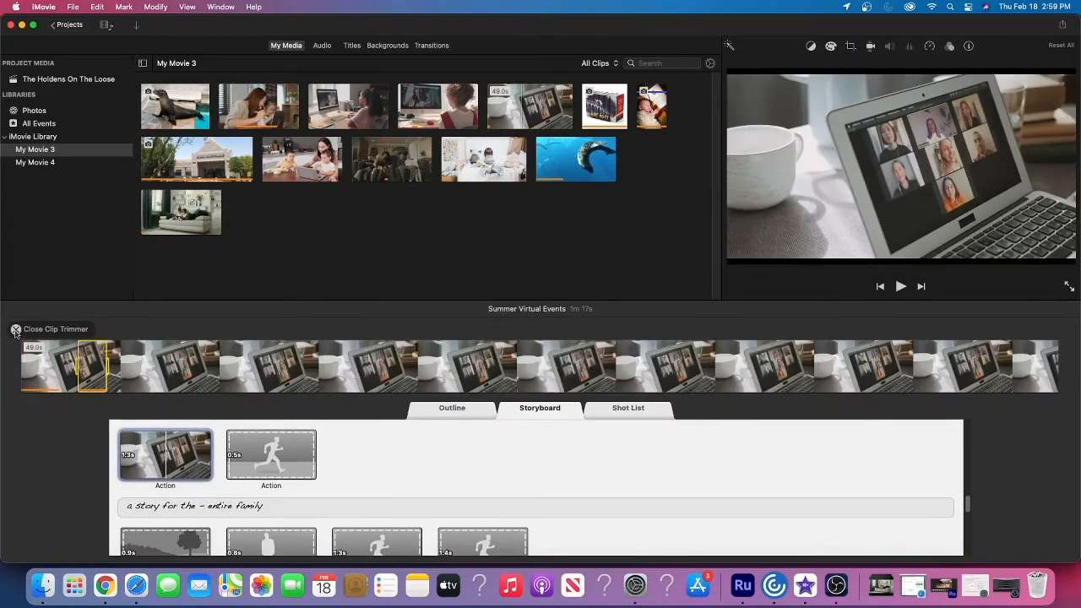
drag(181, 211, 270, 451)
Step: Change the "a story for the – entire family" title to "Social interaction" and "While social distancing"
click(165, 409)
text(Social inte)
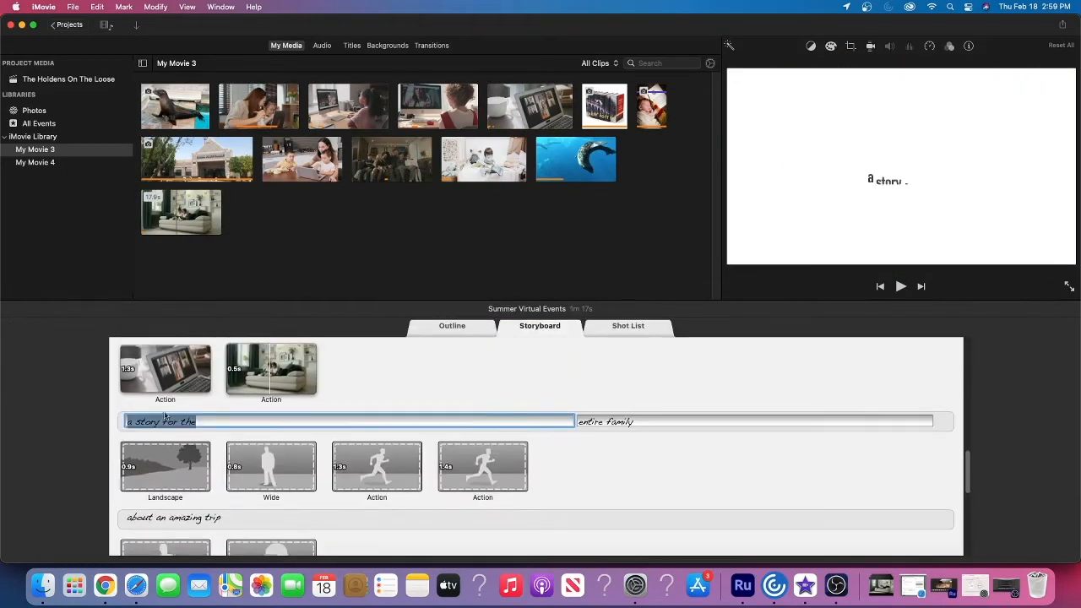
text(raction)
key(Tab)
text(while social distancing)
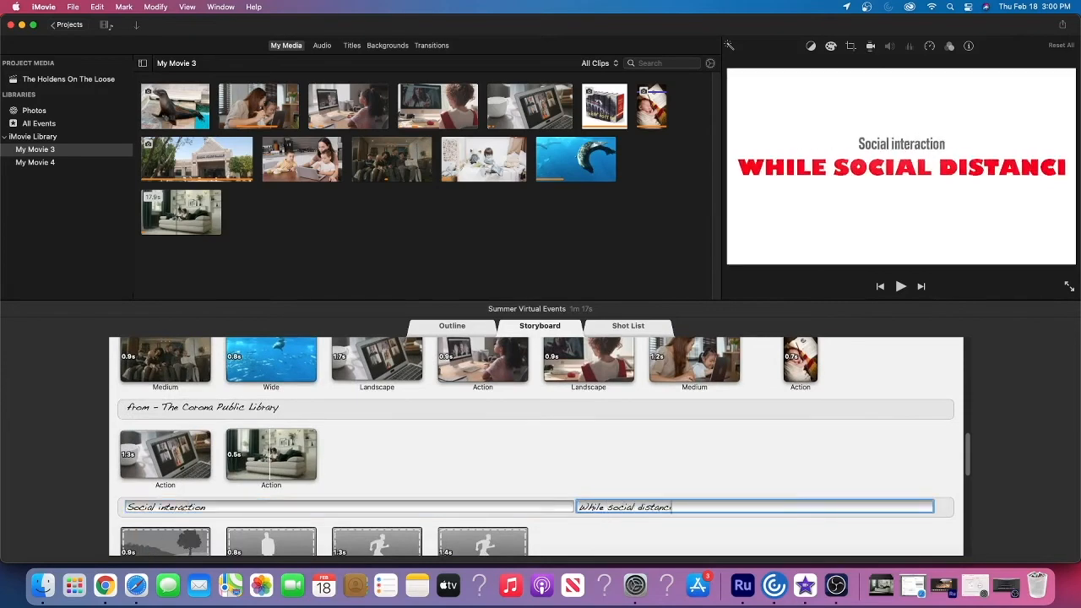
Step: Fill the four "Social interaction" shots with unused portions of the girl-at-computer, curly-haired child, laptop video-call and woman-and-girl clips
scroll(507, 456, down, 3)
drag(348, 106, 165, 482)
click(128, 505)
drag(405, 382, 271, 455)
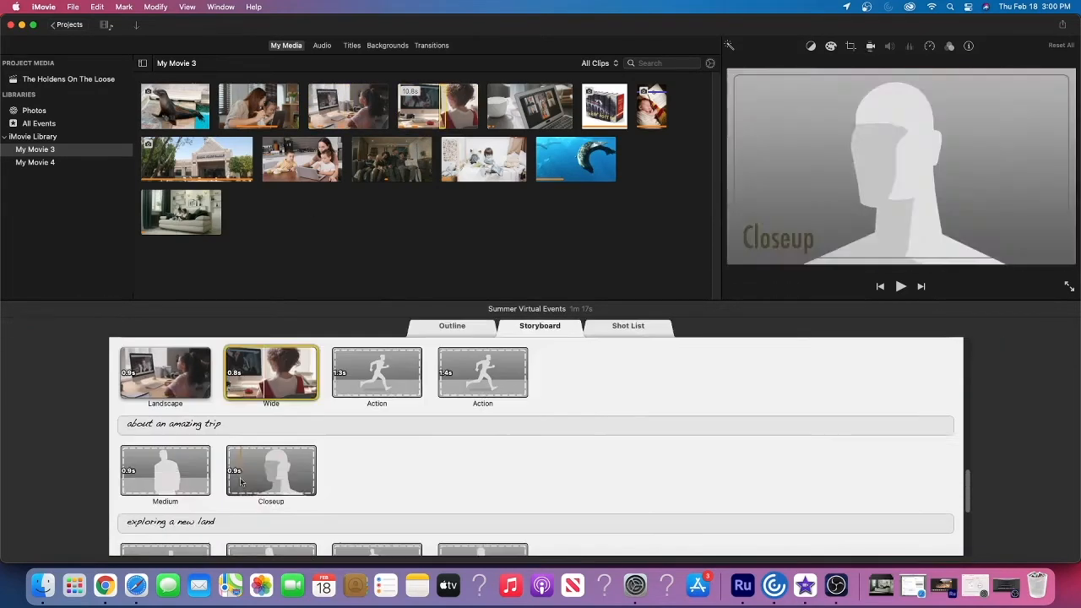
drag(518, 108, 377, 378)
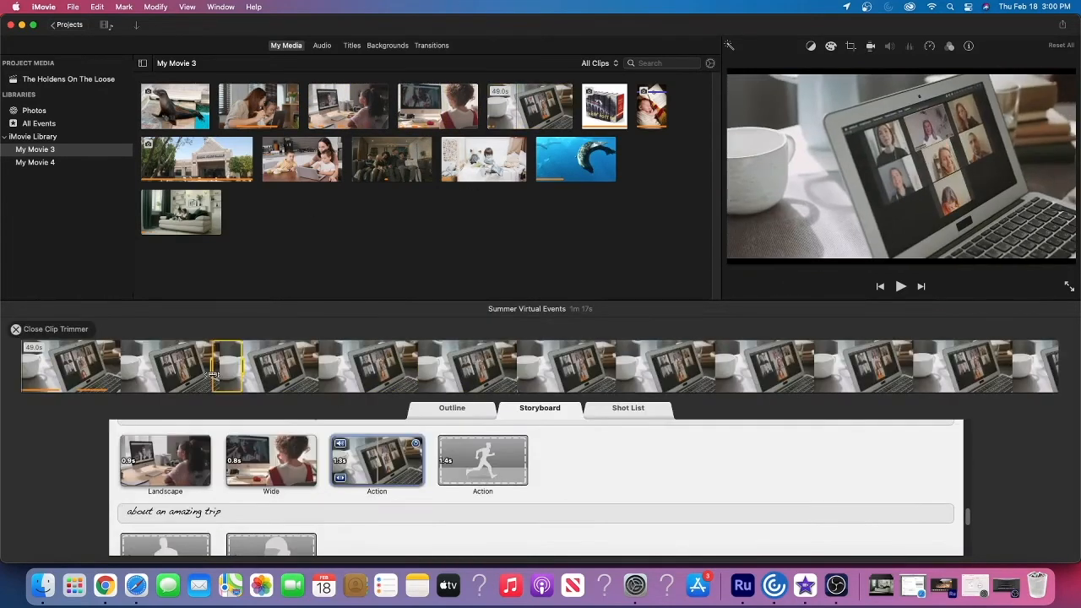
drag(259, 106, 482, 377)
drag(802, 374, 609, 389)
Step: Change the "about an amazing trip" title to "Creating memories"
scroll(337, 481, down, 2)
click(207, 466)
text(Creating memories)
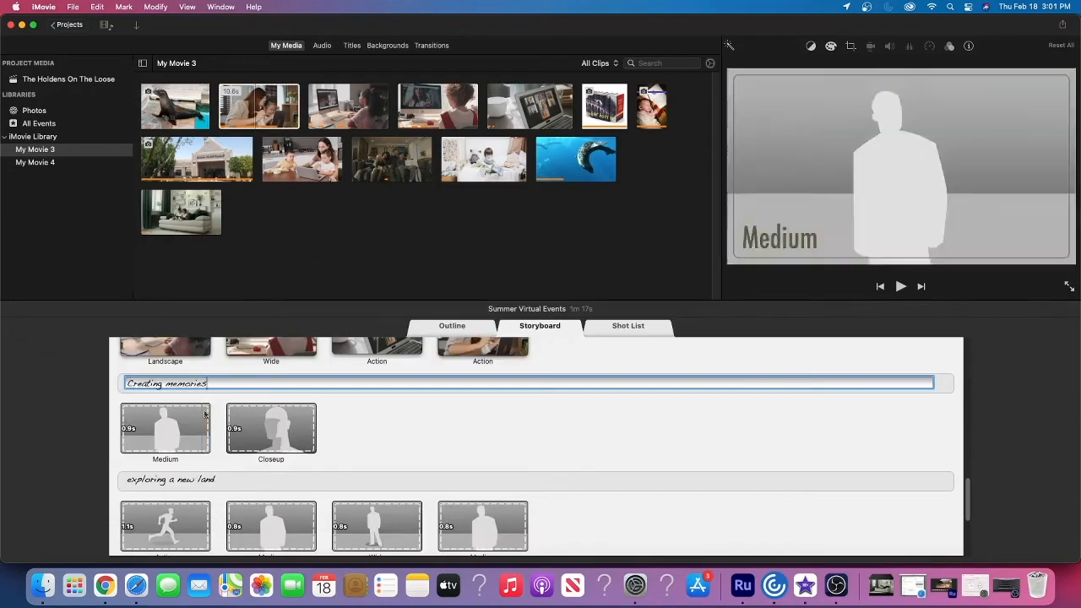
Step: Fill the "Creating memories" Medium shot with a later portion of the family-on-couch clip and the Closeup shot with the sofa clip
drag(391, 159, 165, 428)
drag(42, 369, 728, 369)
click(15, 328)
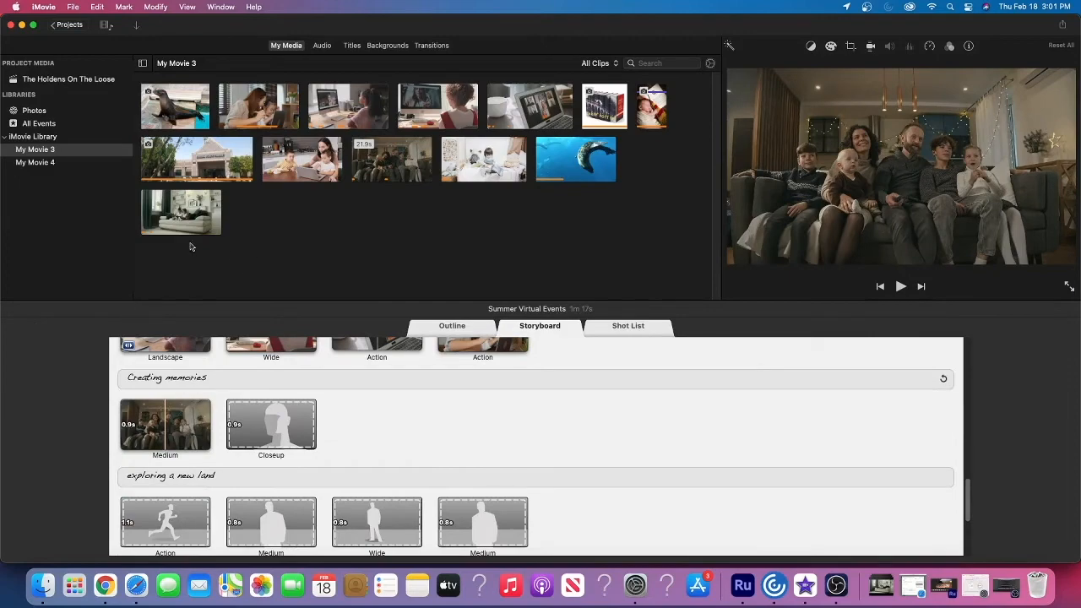
drag(181, 221, 271, 425)
click(17, 258)
Step: Change the "exploring a new land" title to "During an unforgettable summer" and fill its Action shot with the underwater sea lion clip
click(211, 477)
text(During an unforgettable summer)
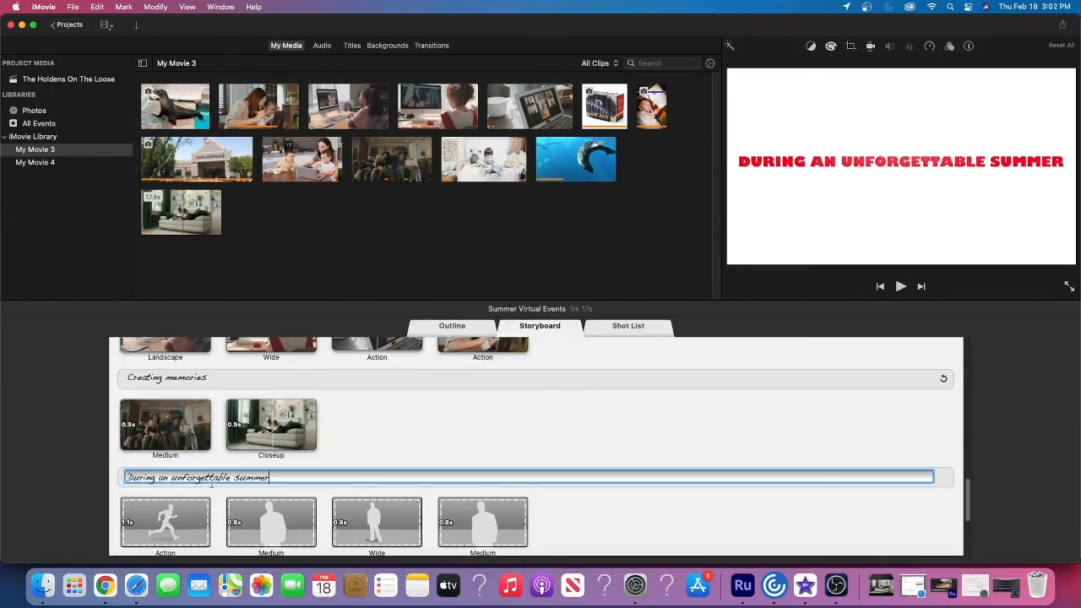
scroll(211, 483, down, 2)
drag(575, 159, 164, 472)
click(16, 328)
Step: Fill the remaining Medium, Wide and Medium shots of that section with the girl-at-computer, curly-haired child and mother-with-two-children clips
drag(348, 105, 270, 381)
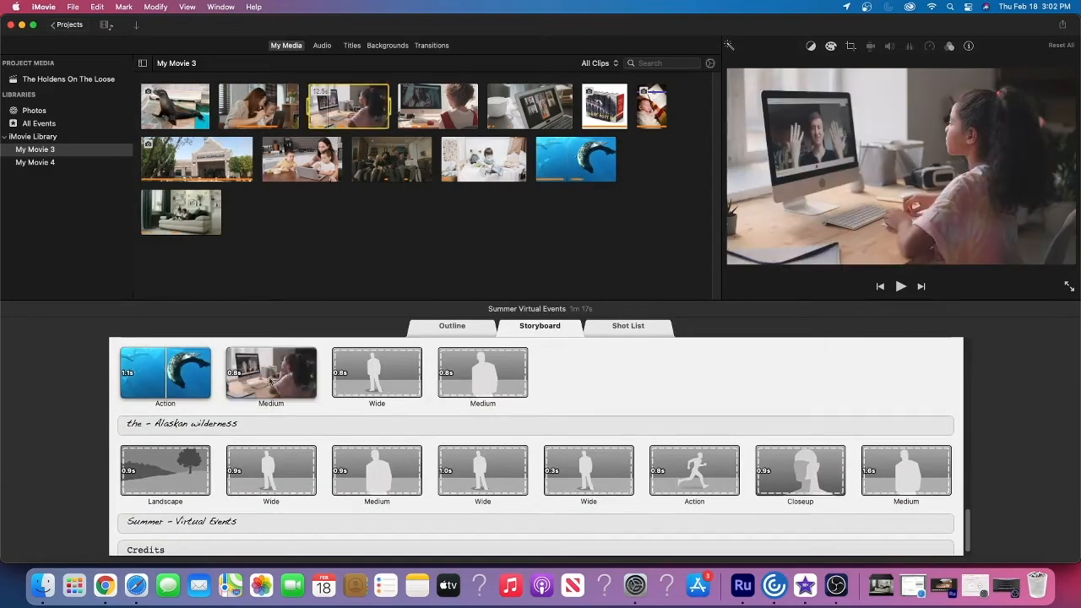
click(86, 322)
drag(437, 106, 377, 376)
click(87, 322)
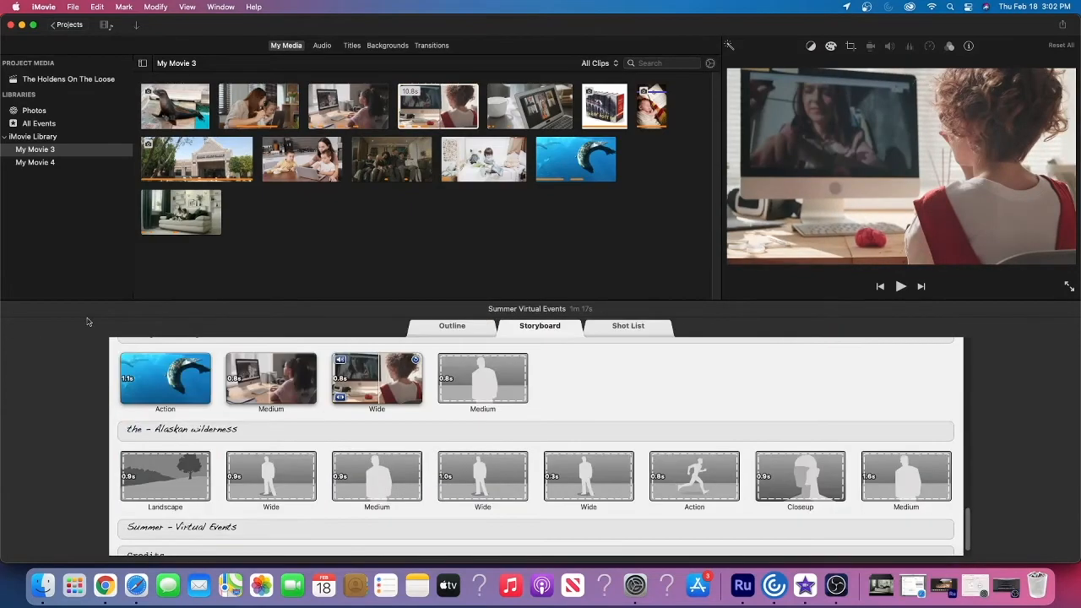
drag(277, 160, 482, 377)
click(87, 322)
Step: Change the "the – Alaskan wilderness" title to "Be sure" and "To register asap"
click(144, 430)
text(Be sure)
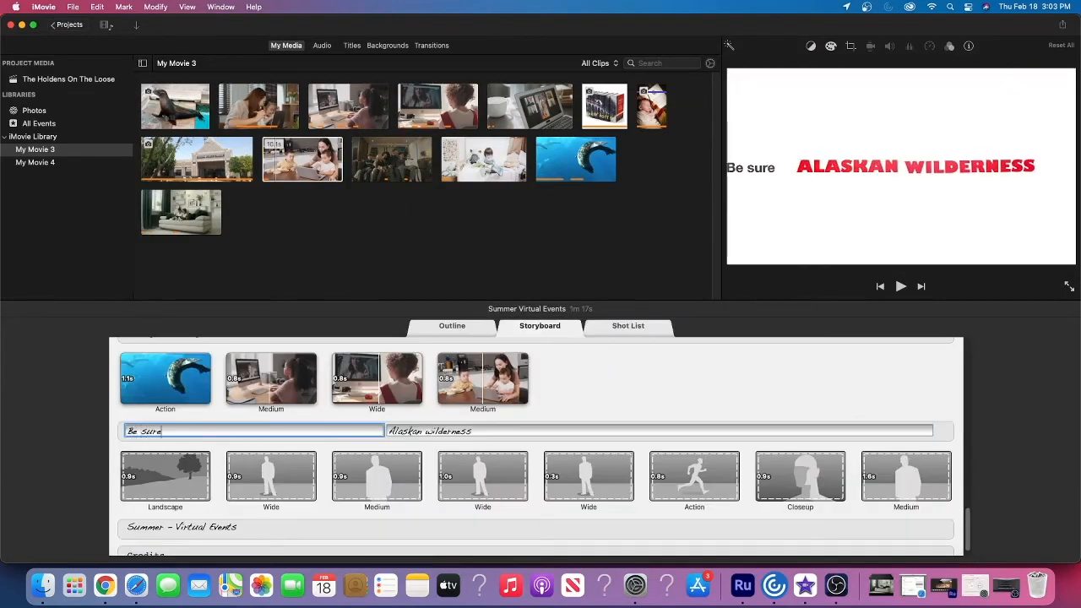
key(Tab)
text(To register asap)
Step: Fill the first four "Be sure – To register asap" shots with the woman-and-girl, mother-with-two-children, reading-in-bed and laptop video-call clips
drag(258, 106, 165, 477)
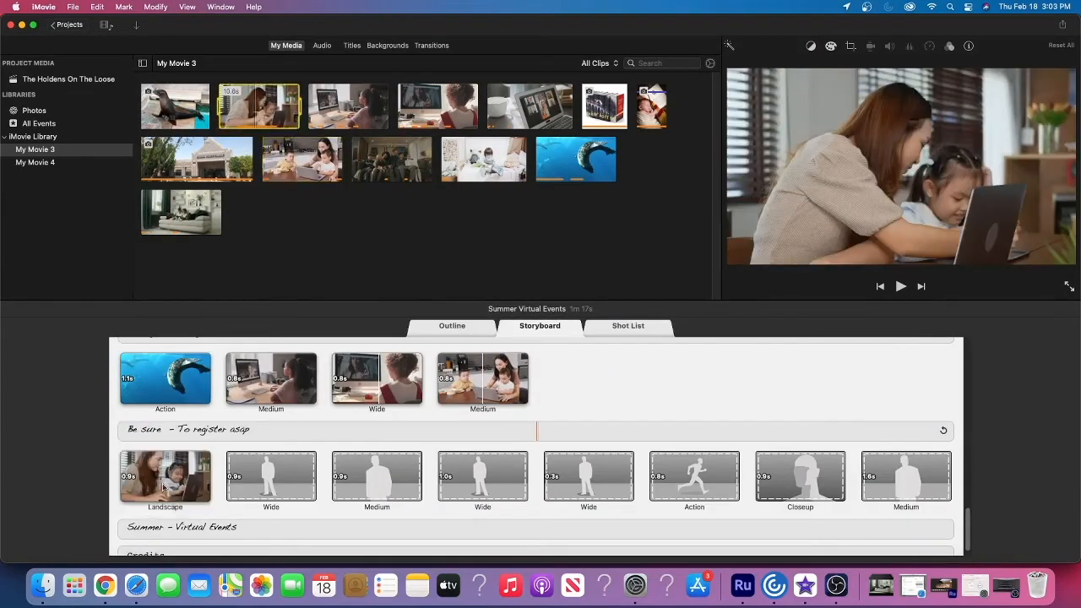
drag(291, 154, 253, 482)
click(235, 493)
click(28, 328)
drag(484, 159, 372, 464)
drag(522, 109, 448, 481)
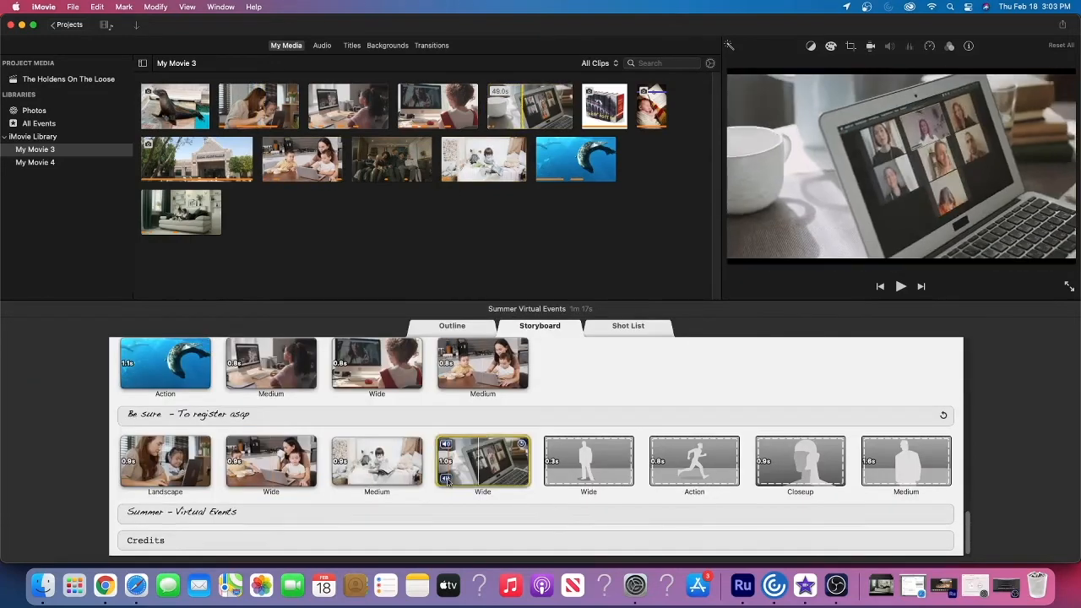
click(17, 329)
Step: Fill the last four shots of that section with the girl-at-computer, curly-haired child and underwater sea lion clips and the Harry Potter books photo
drag(342, 107, 553, 478)
click(17, 329)
drag(437, 107, 694, 463)
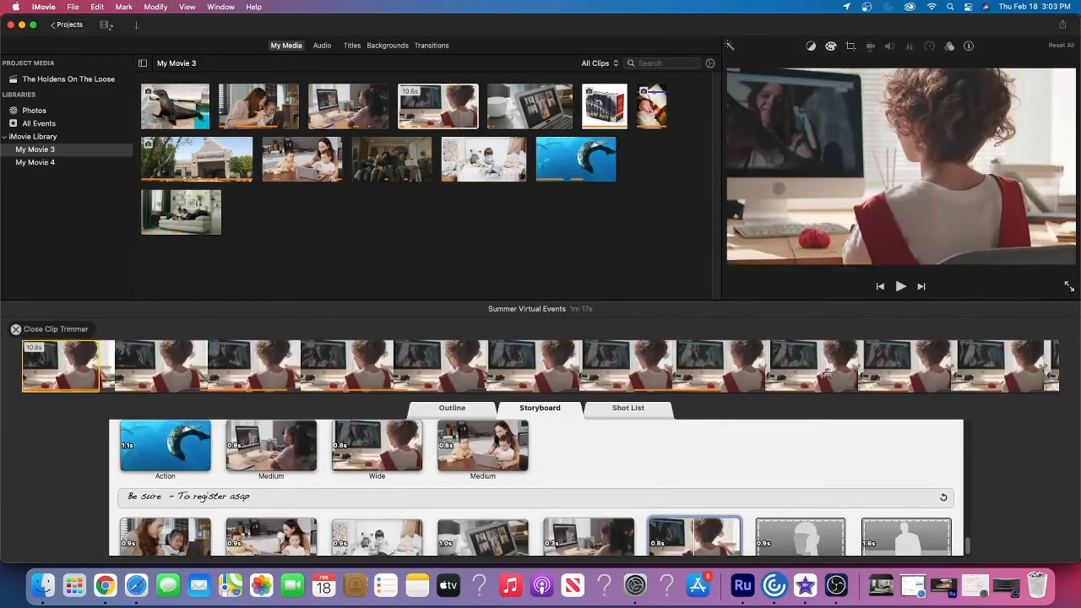
click(16, 330)
drag(571, 159, 800, 462)
drag(601, 107, 906, 463)
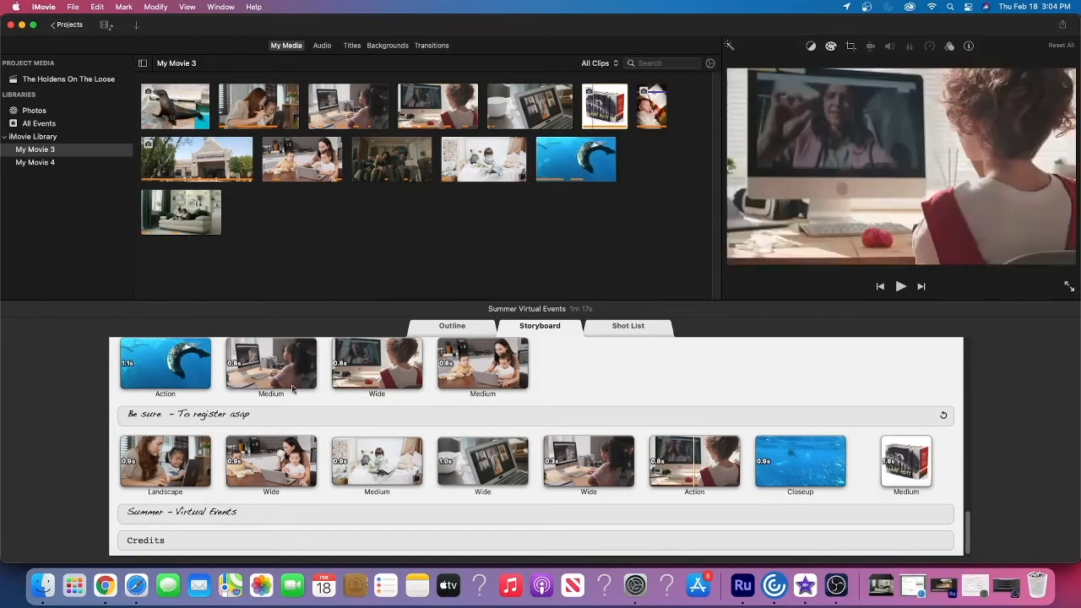
Step: Play the trailer from the opening "The Corona Public Library" title and view the available sharing options
scroll(292, 388, up, 10)
click(125, 356)
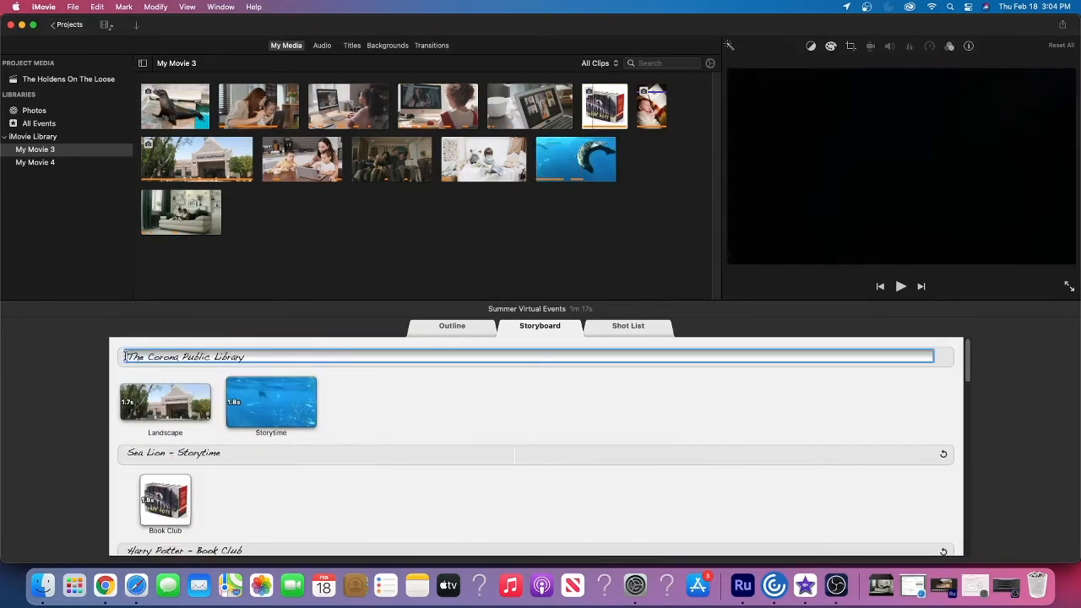
click(900, 286)
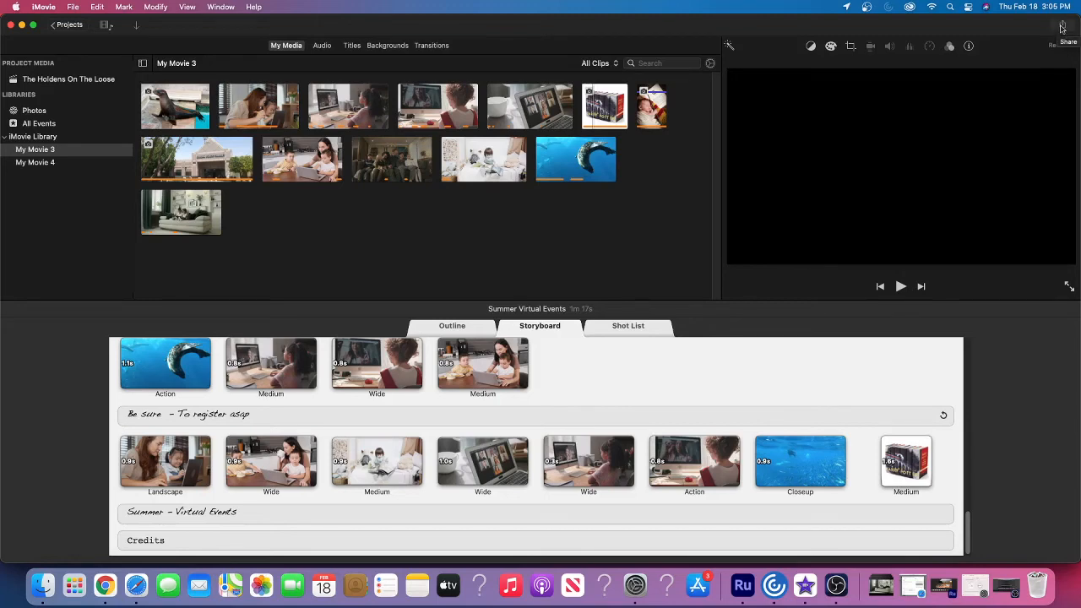
click(1064, 26)
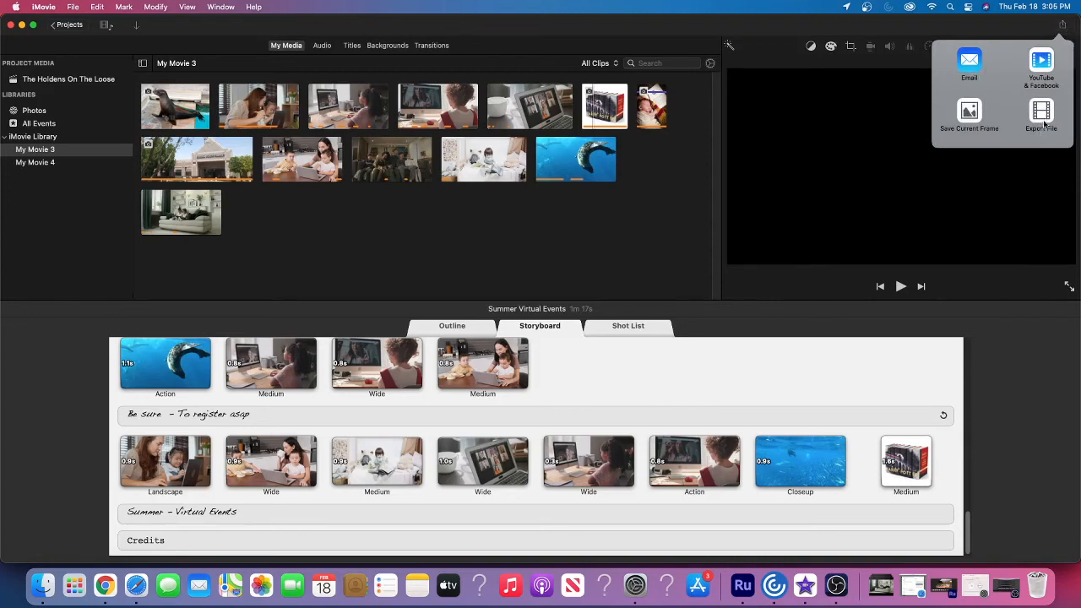
click(1040, 386)
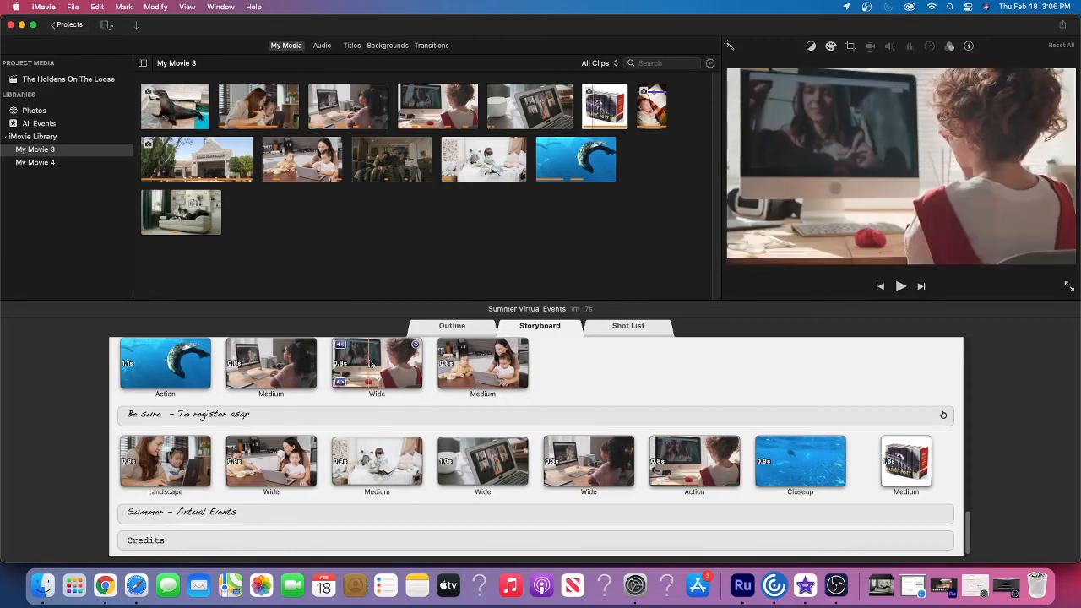
Step: Try using a later portion of the curly-haired child clip in the Wide shot above the "Be sure – To register asap" title
click(340, 381)
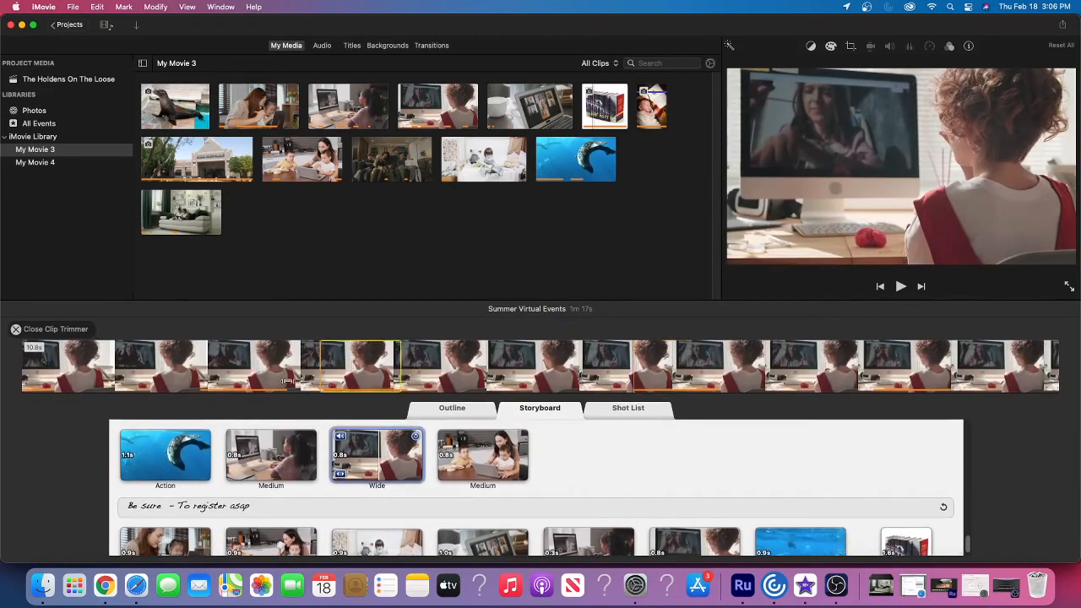
drag(287, 382, 57, 389)
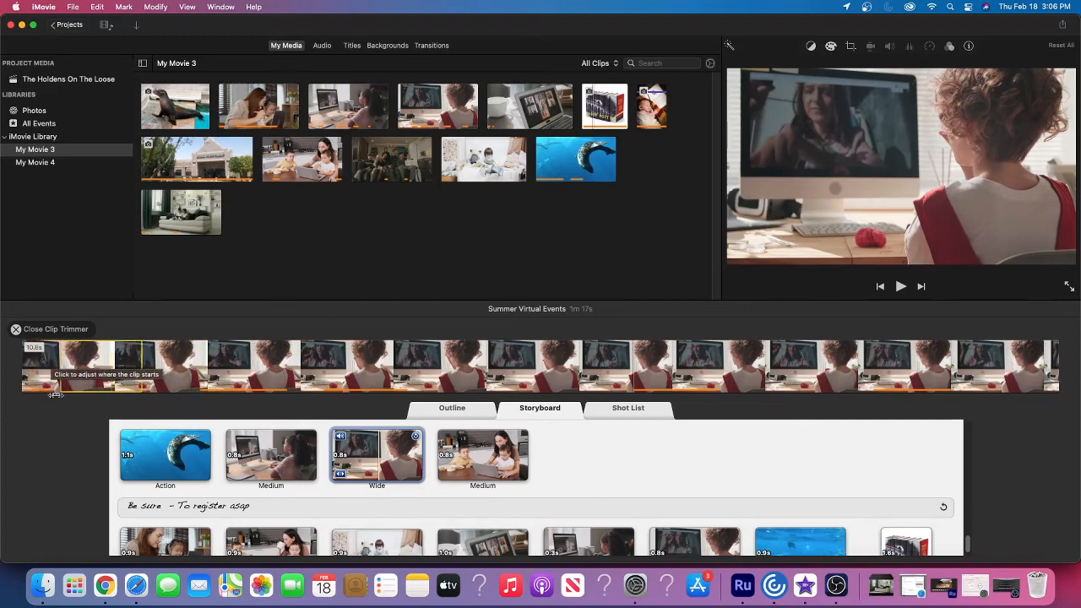
drag(295, 390, 674, 390)
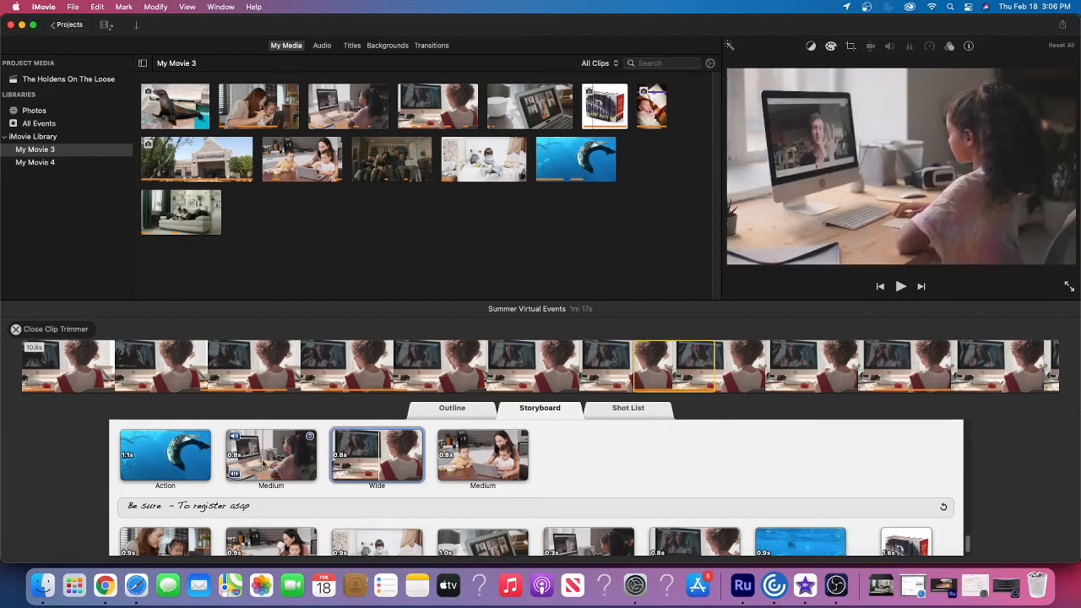
click(357, 450)
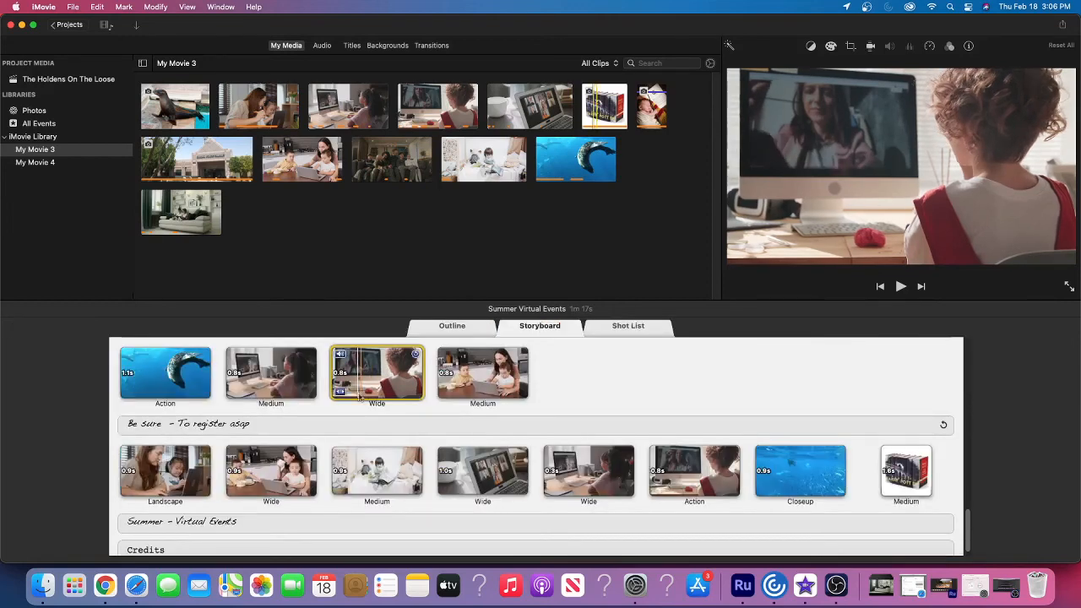
click(338, 393)
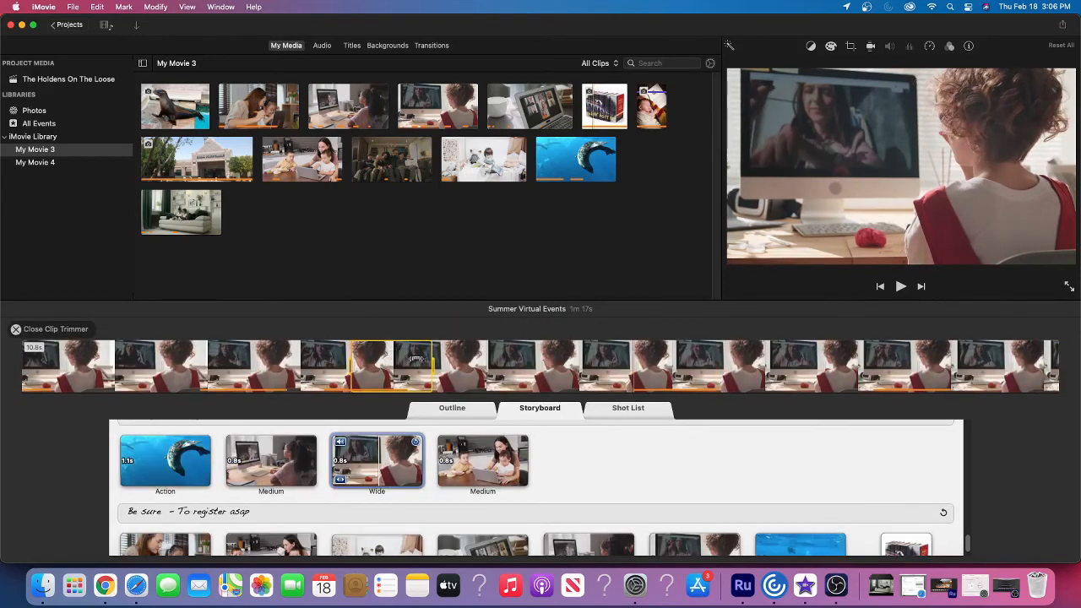
drag(418, 359, 630, 365)
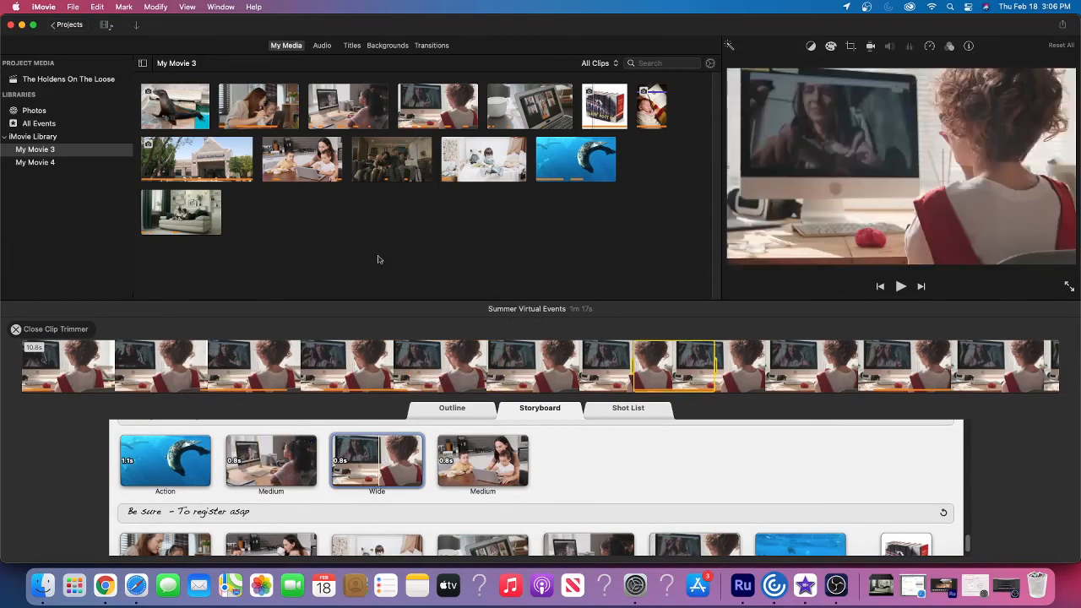
Step: Replace the first Medium shot and the Wide shot above the "Be sure – To register asap" title with the woman-and-girl clip
click(269, 105)
drag(250, 195, 269, 460)
drag(241, 110, 371, 450)
Step: Trim the woman-and-girl Medium shot to use the late portion of the clip where the woman smiles toward the laptop
mouse_move(258, 400)
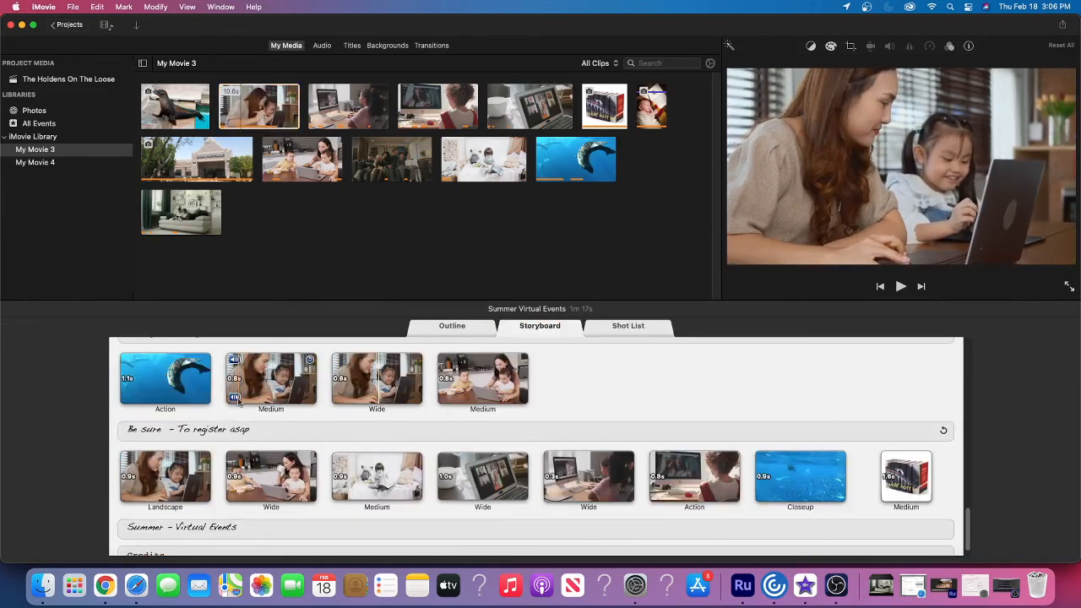
click(235, 397)
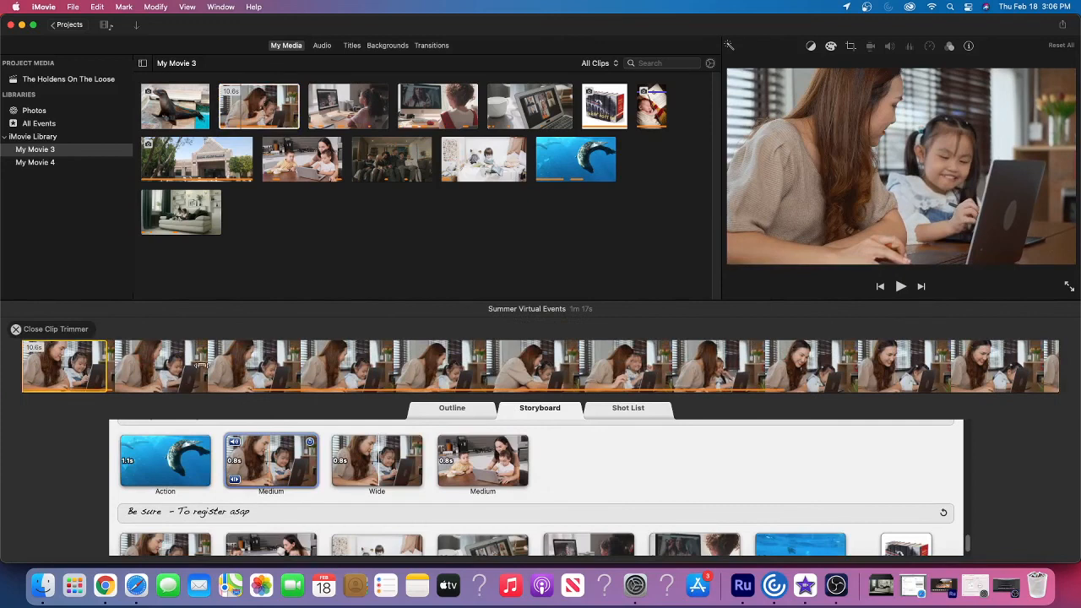
click(804, 379)
drag(799, 380, 792, 379)
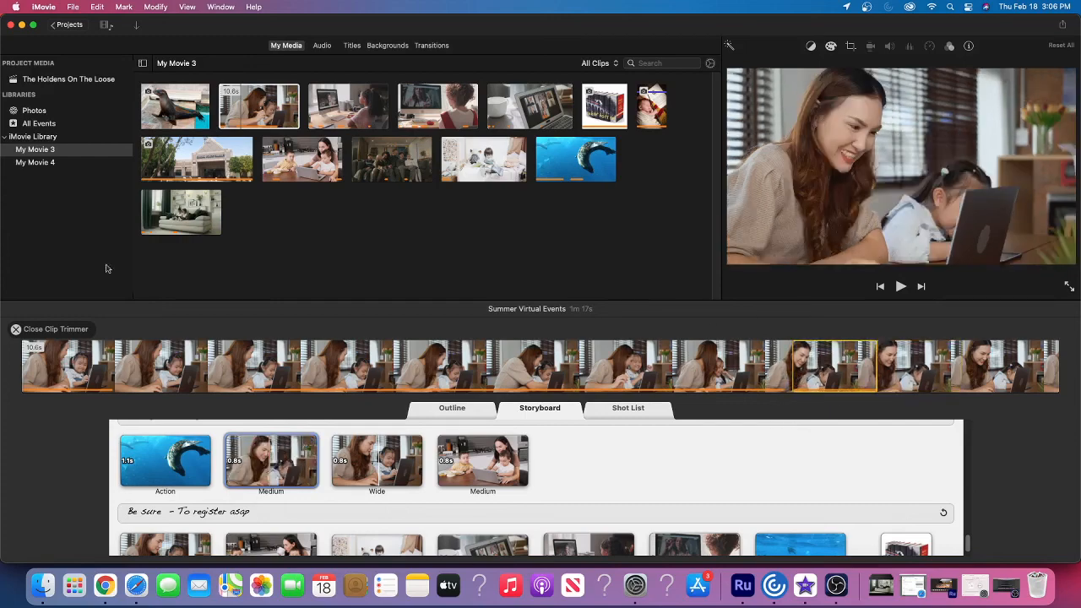
click(16, 329)
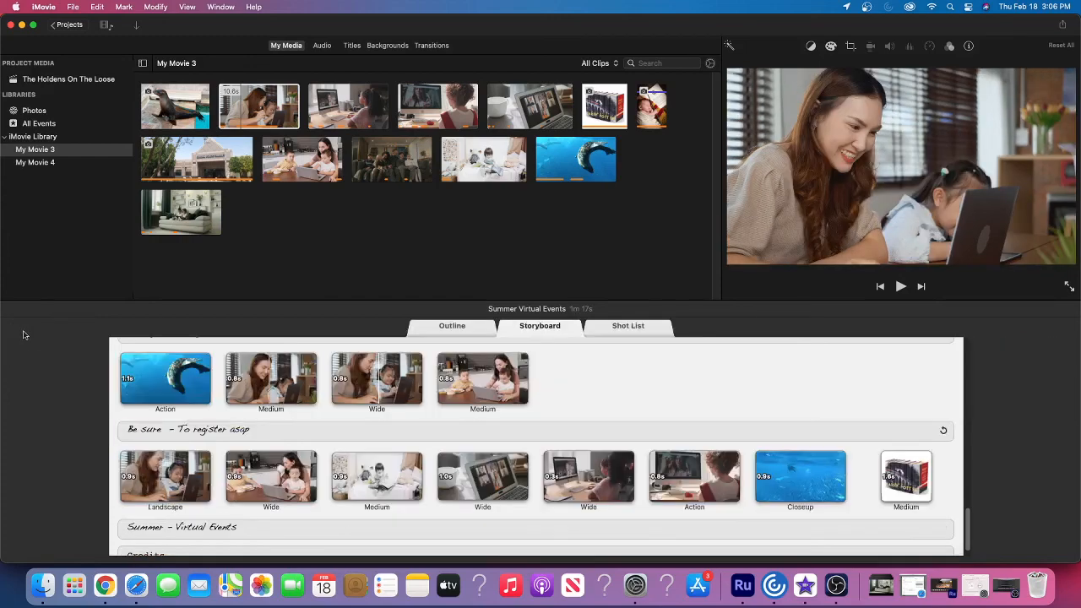
Step: Trim the woman-and-girl Wide shot to use the portion of the clip directly following the part used in the Medium shot
click(363, 389)
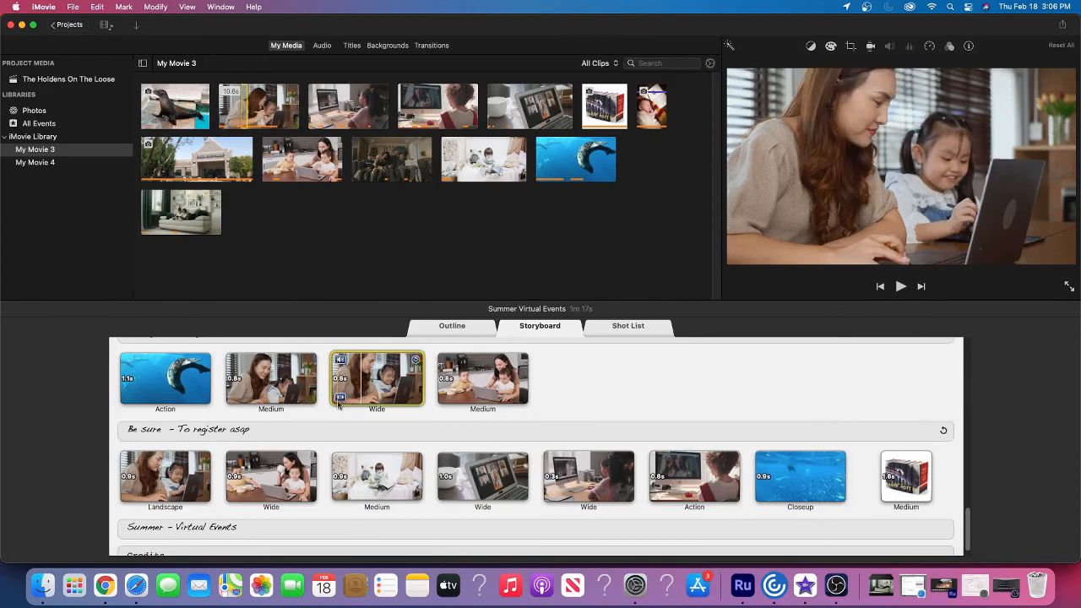
double_click(363, 389)
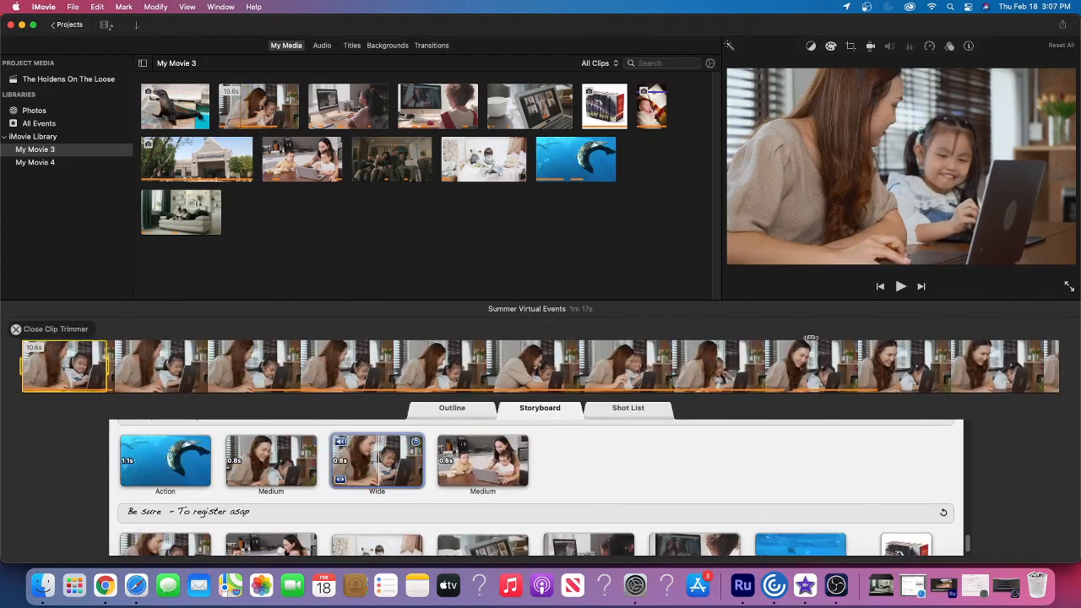
click(894, 363)
drag(895, 363, 874, 362)
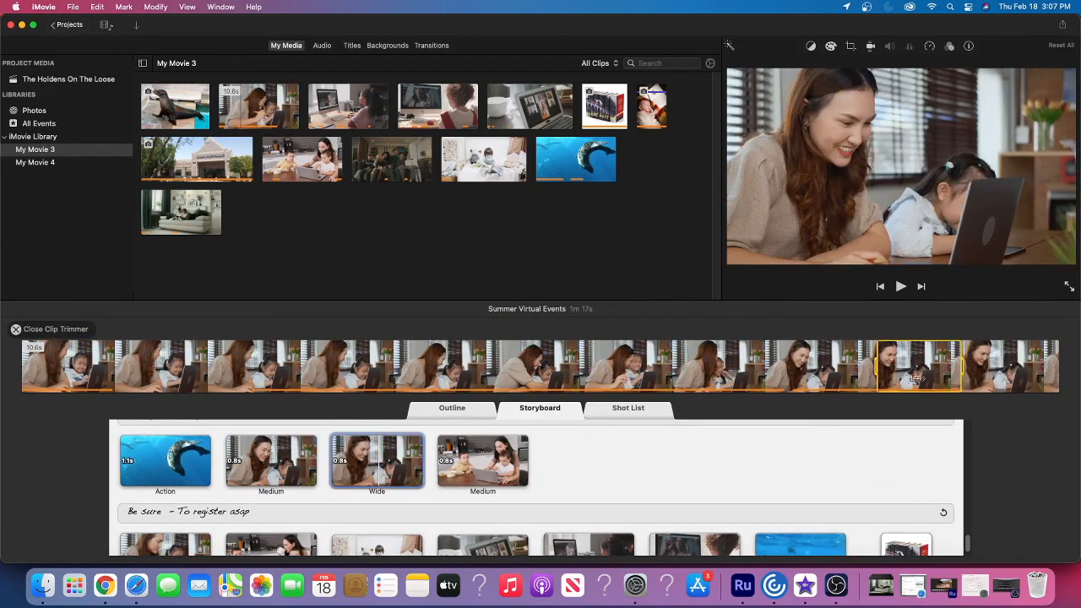
click(16, 329)
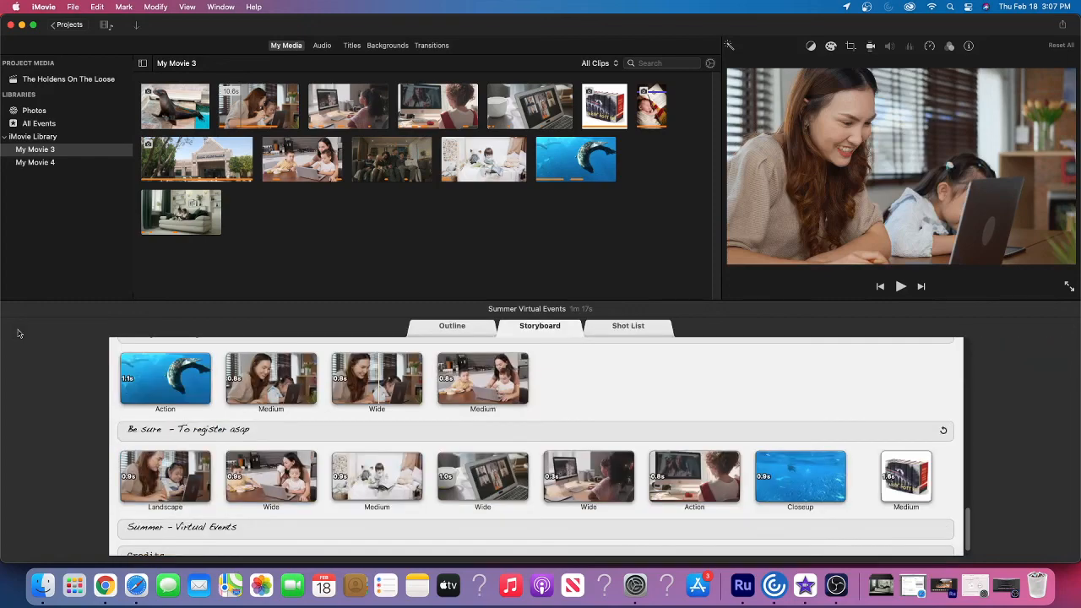
Step: Play the trailer from the sea lion Action shot through the "Be sure – To register asap" title to review the replaced shots
click(173, 384)
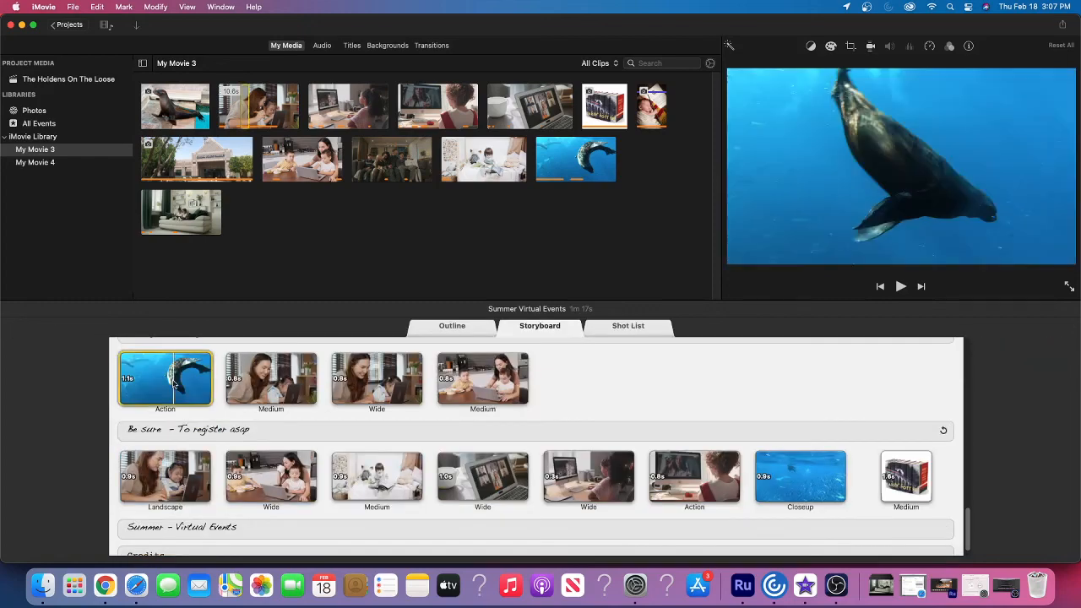
key(space)
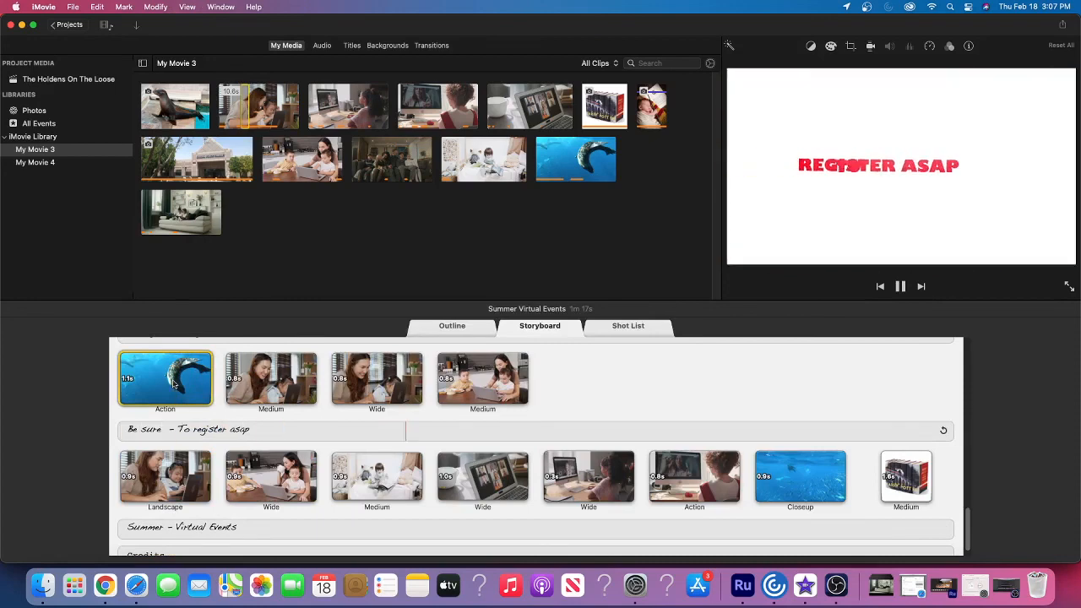
key(space)
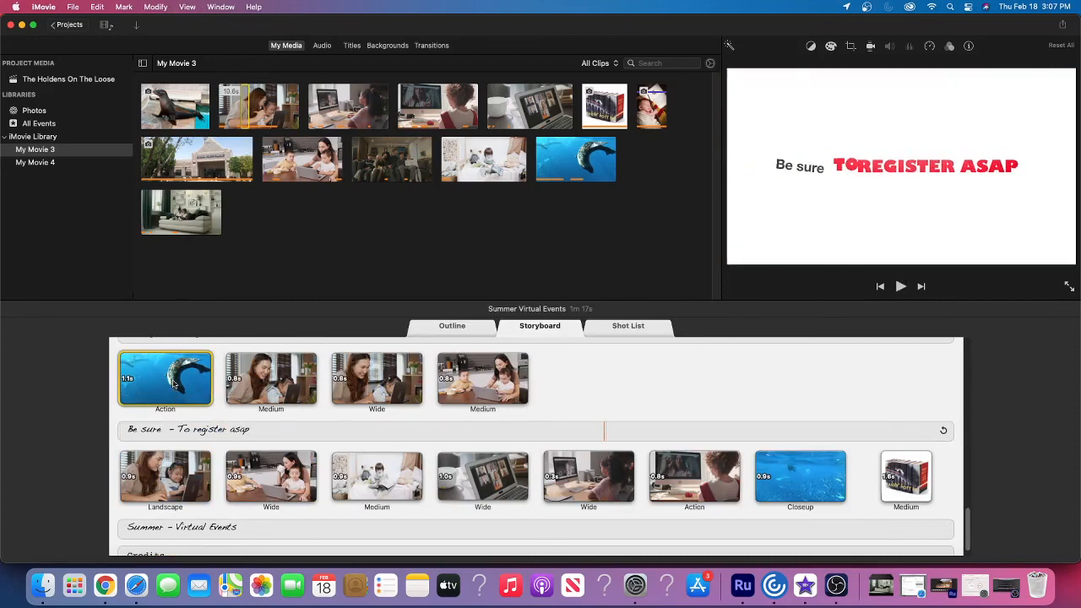